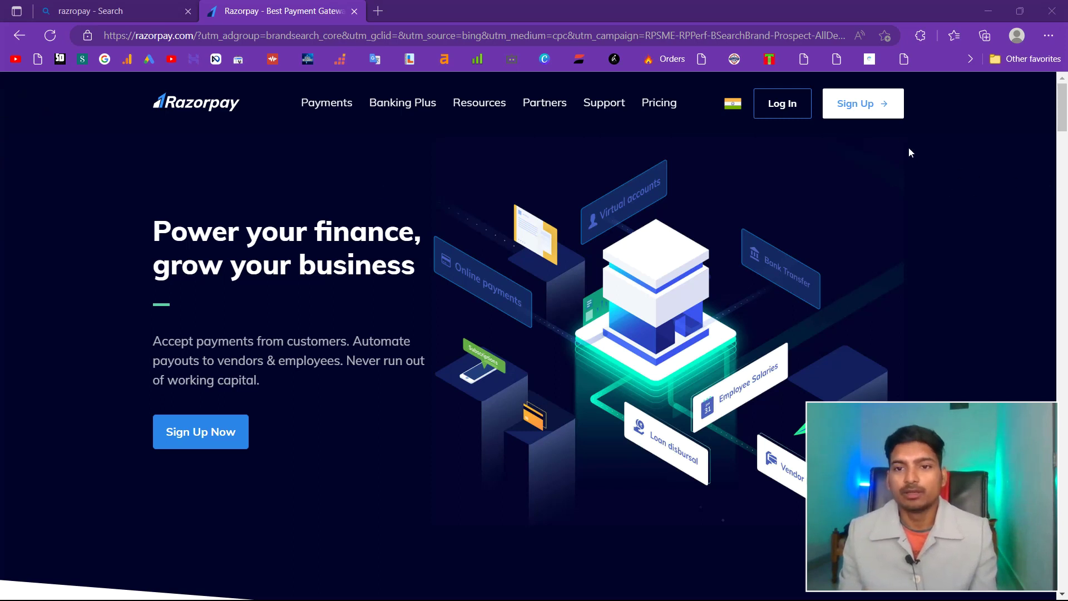
- Start a Razorpay sign-up with the account's mobile number and request an OTP
left_click(871, 111)
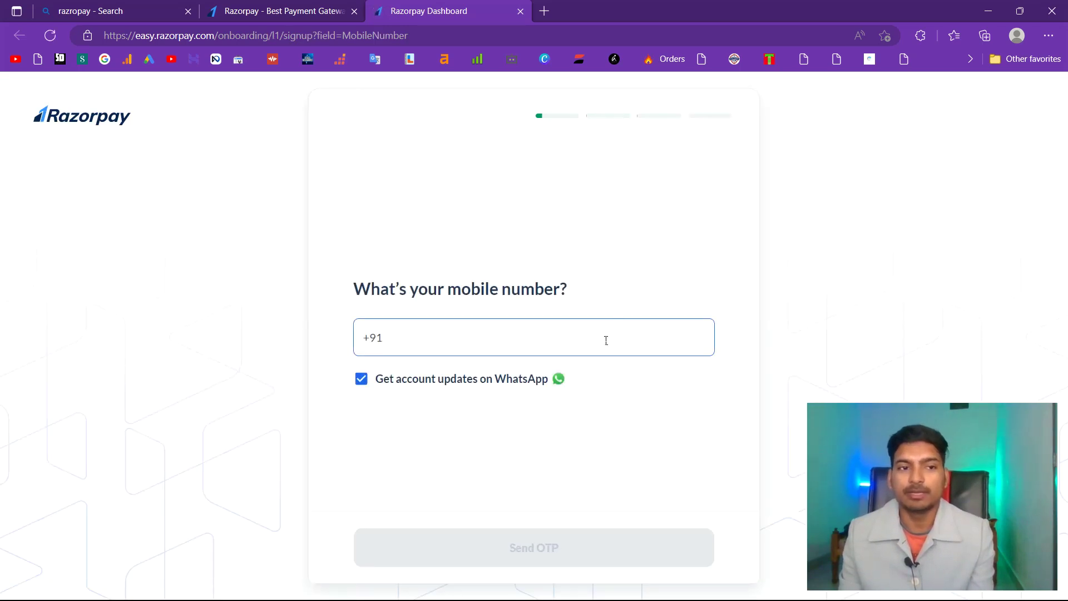
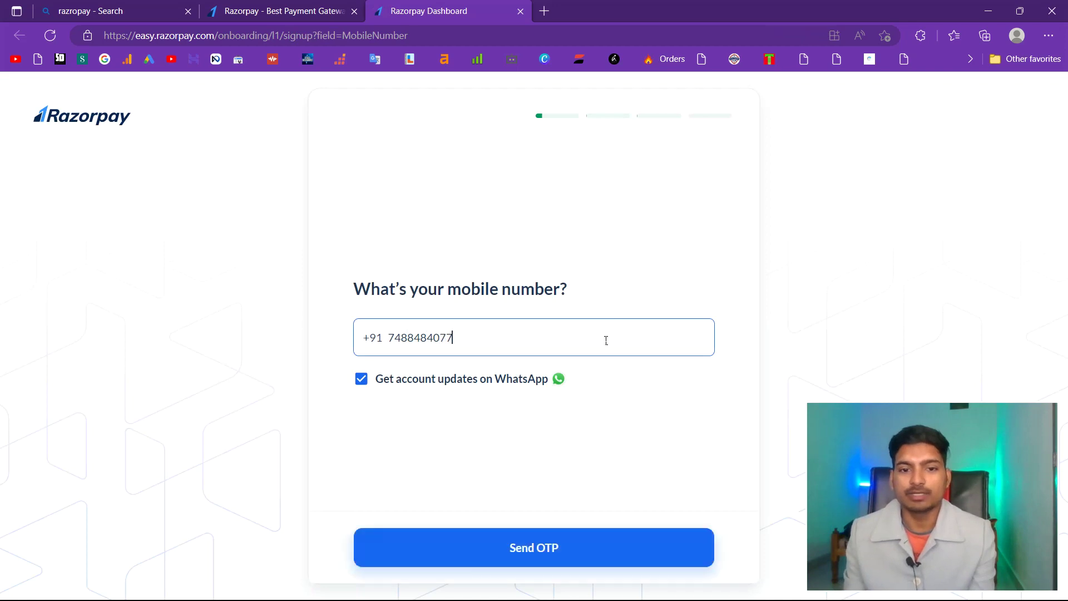
left_click(537, 551)
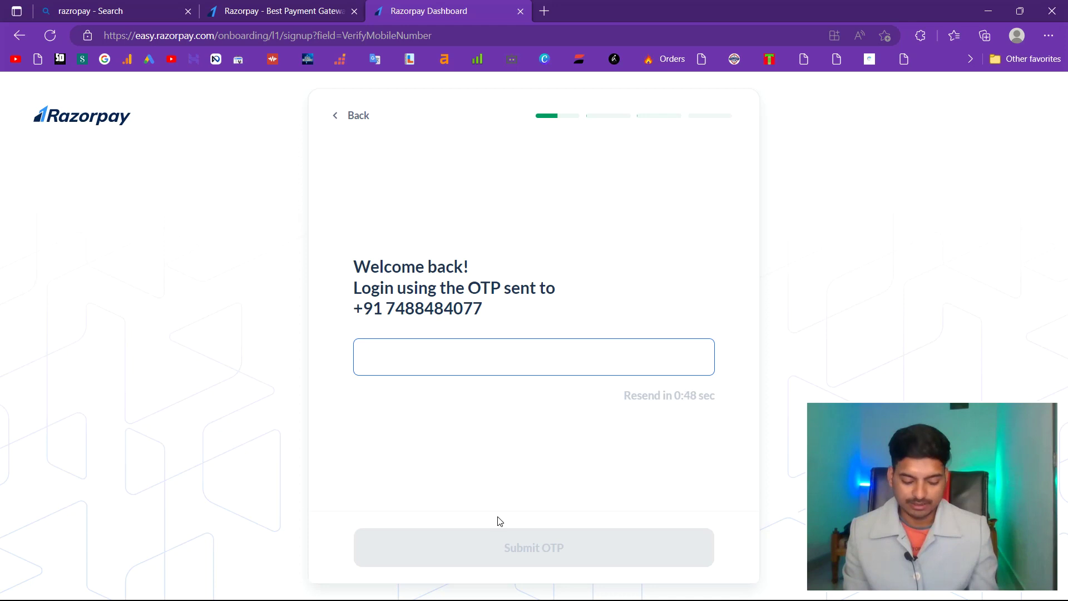
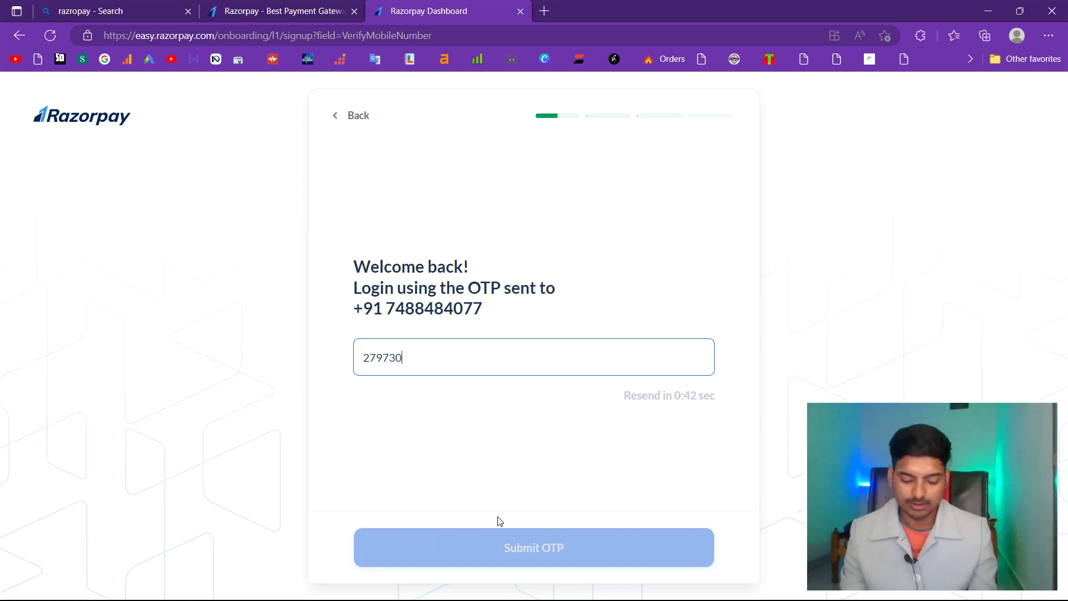
- Enter the received OTP and submit it to log in
key("Return")
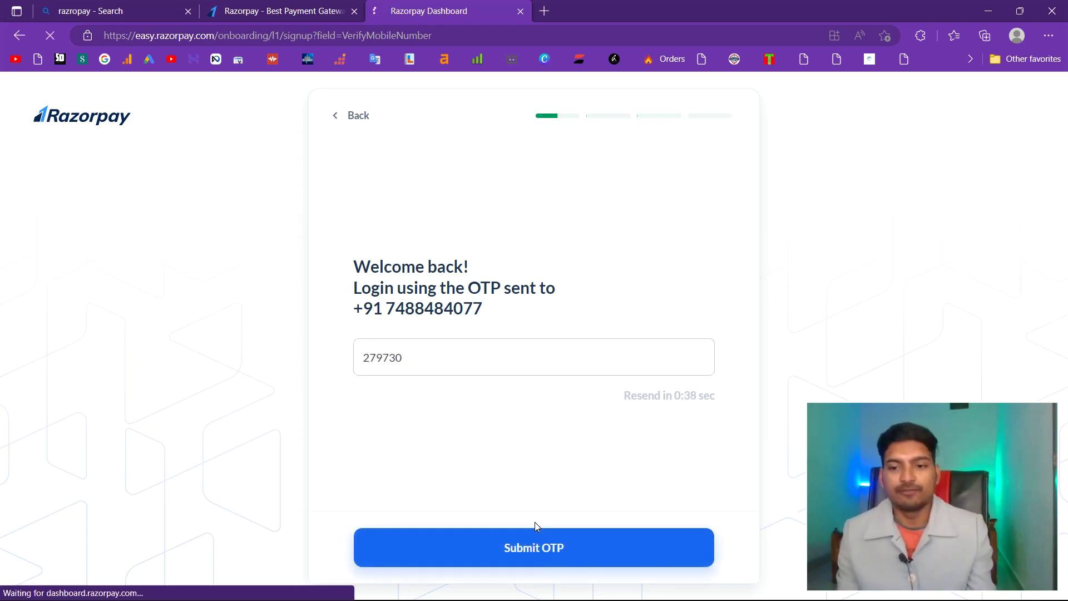
left_click(563, 549)
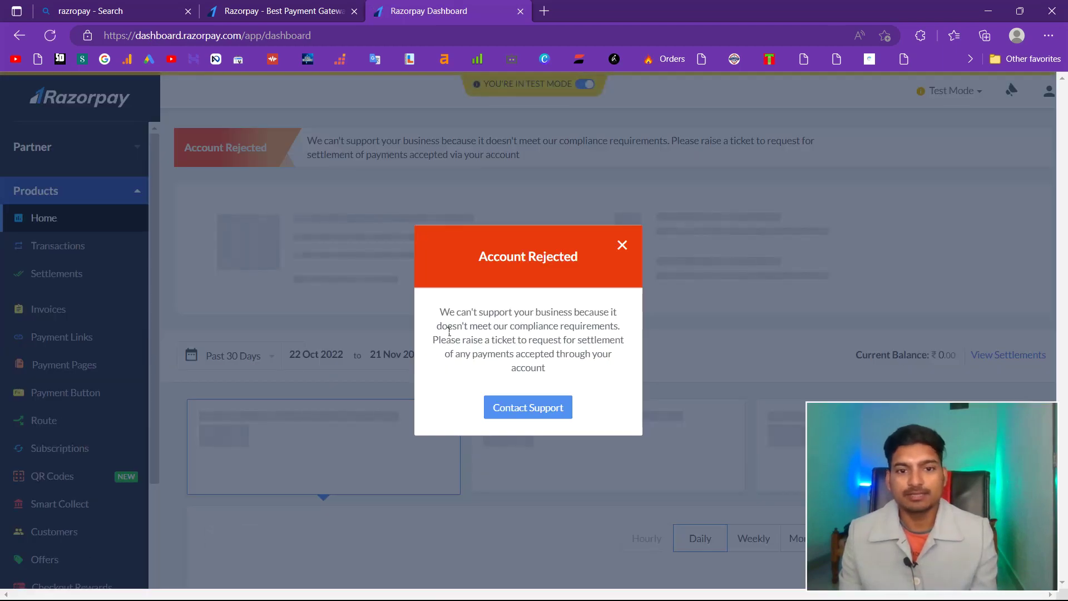
- Close the Account Rejected pop-up on the Test Mode dashboard home
left_click_drag(439, 312, 607, 371)
left_click(621, 247)
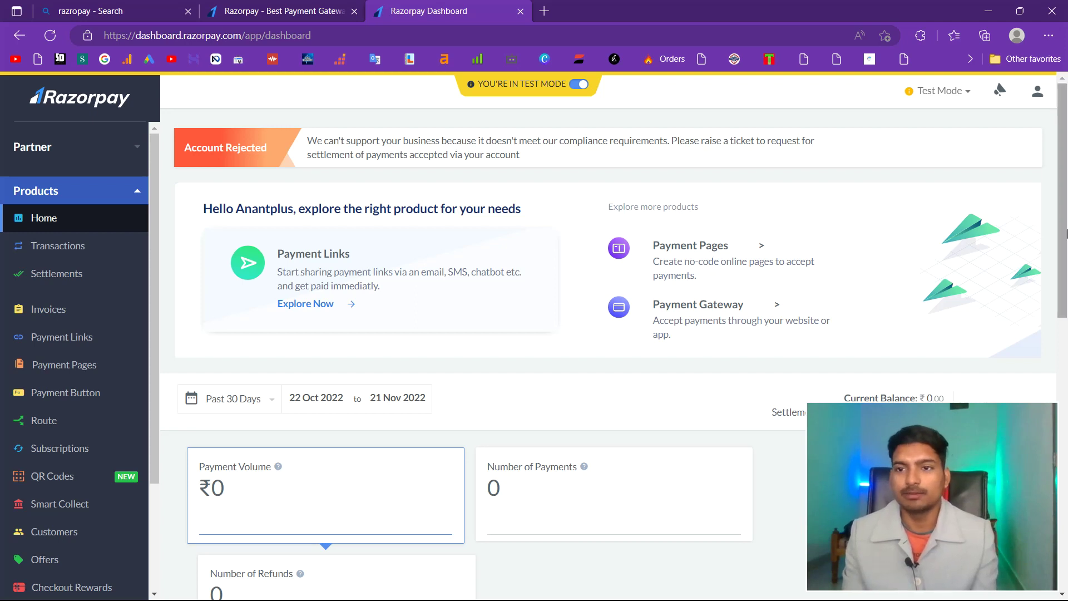
- Log out of the Razorpay account and return from Sign Up to the Login to Dashboard page
left_click(1038, 91)
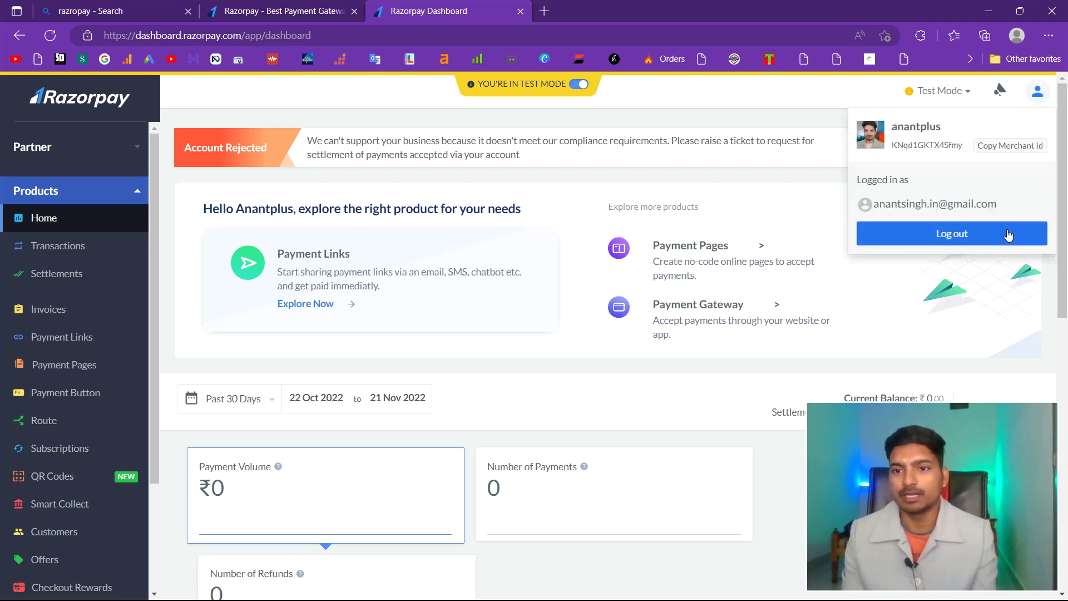
left_click(970, 232)
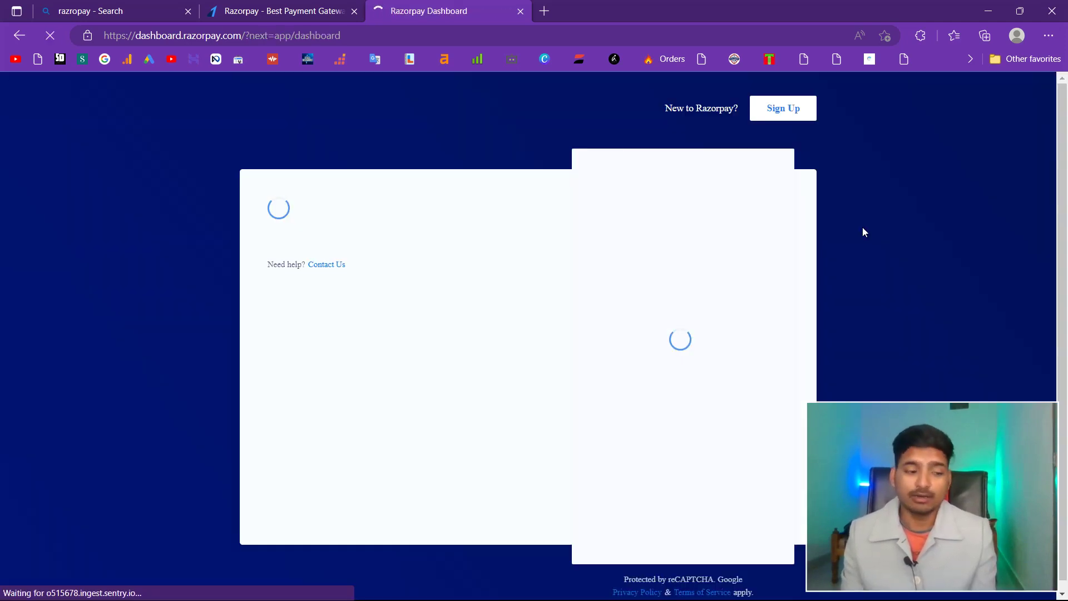
left_click(785, 109)
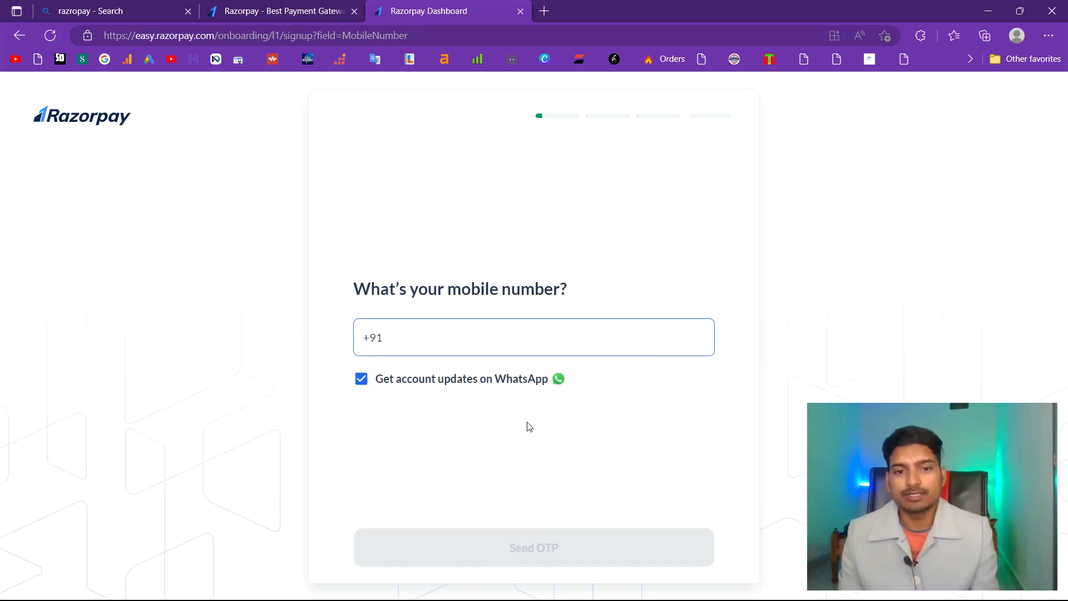
key("alt+Left")
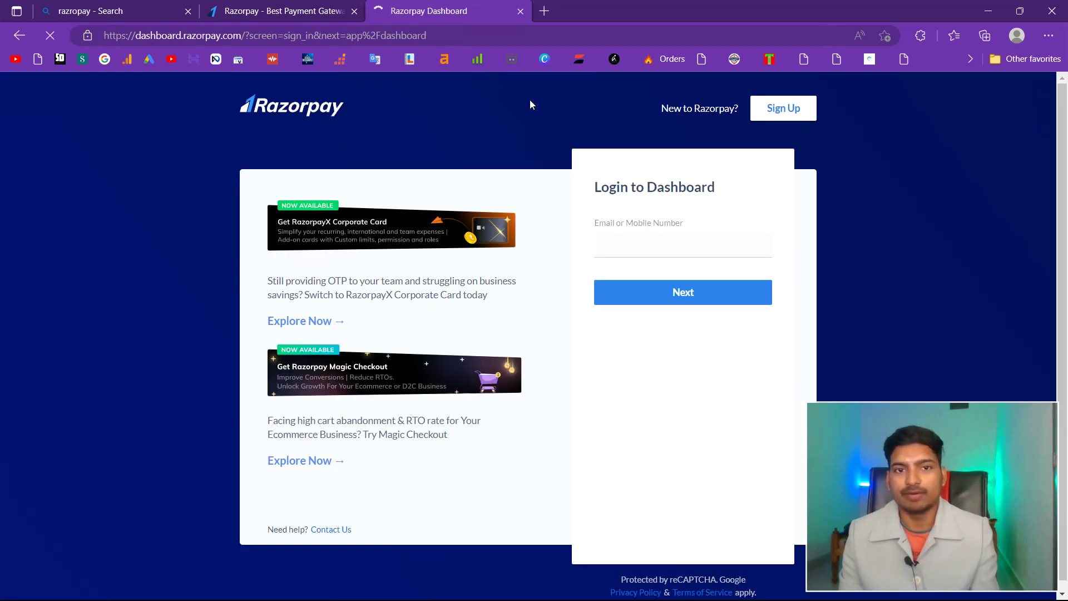
left_click(1019, 35)
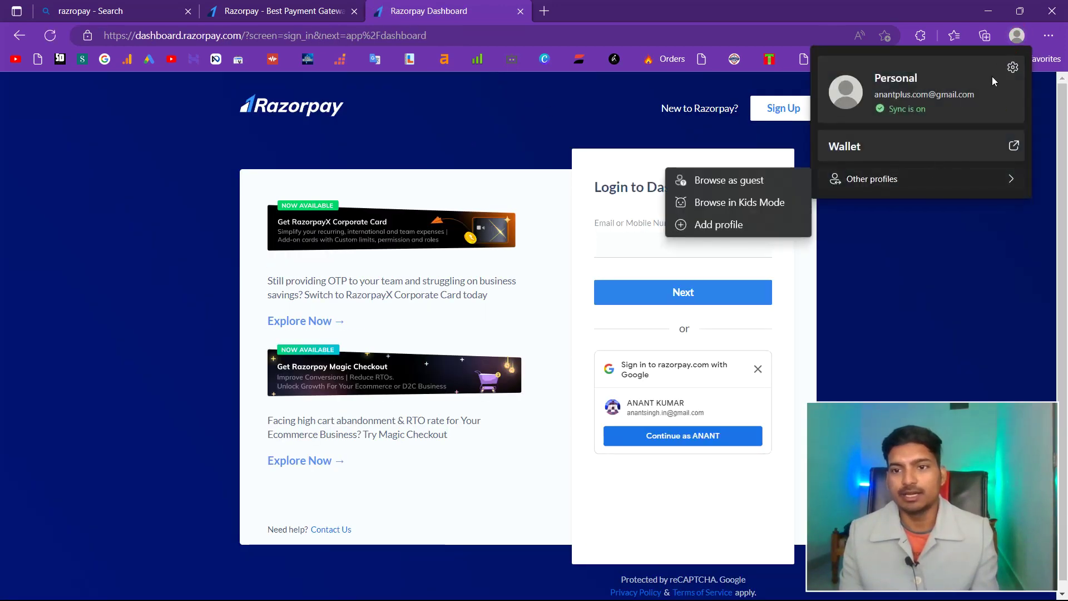
left_click(1052, 35)
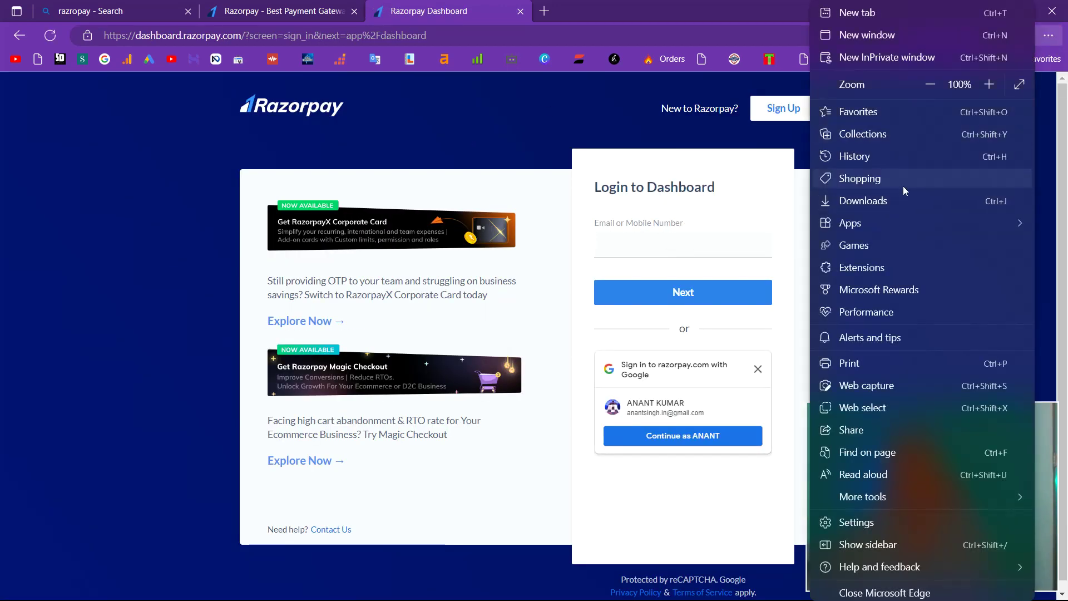
- In a new InPrivate window, search Bing for 'razropay' and open Razorpay's site to sign up
left_click(872, 62)
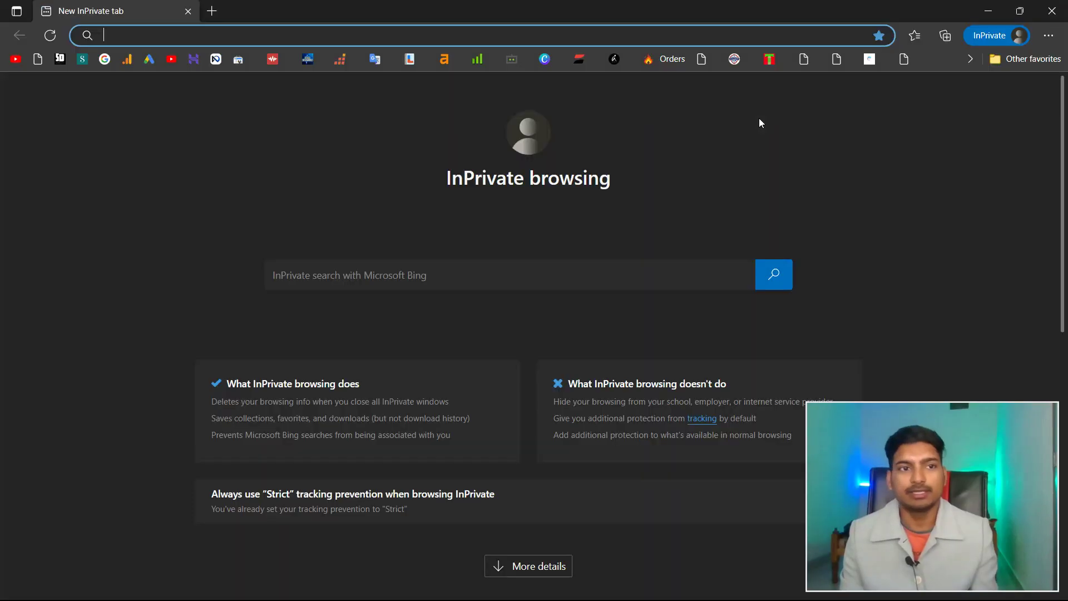
type("razropay")
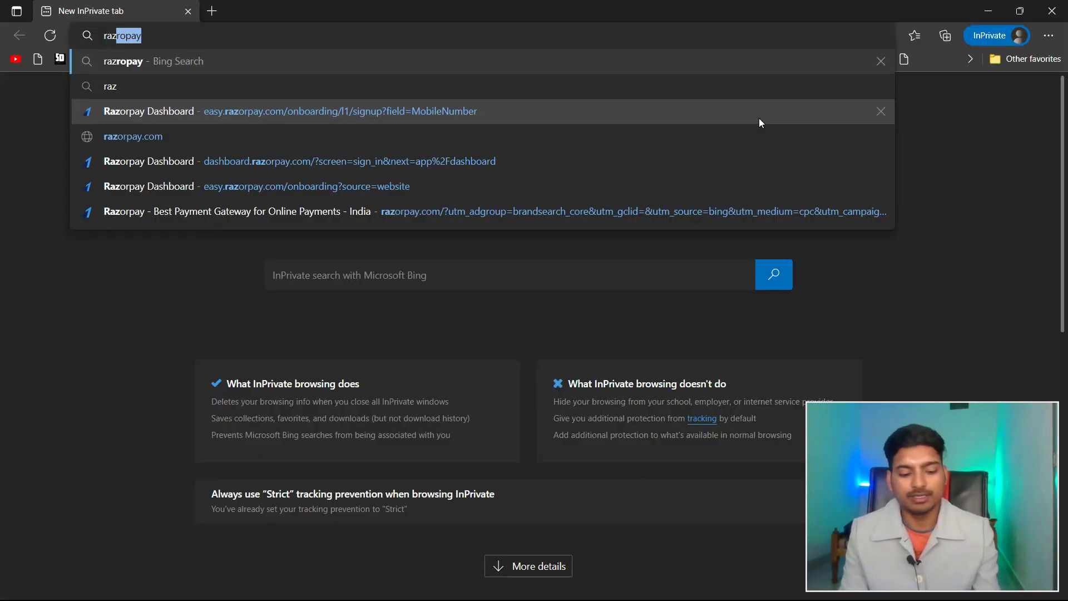
key("Return")
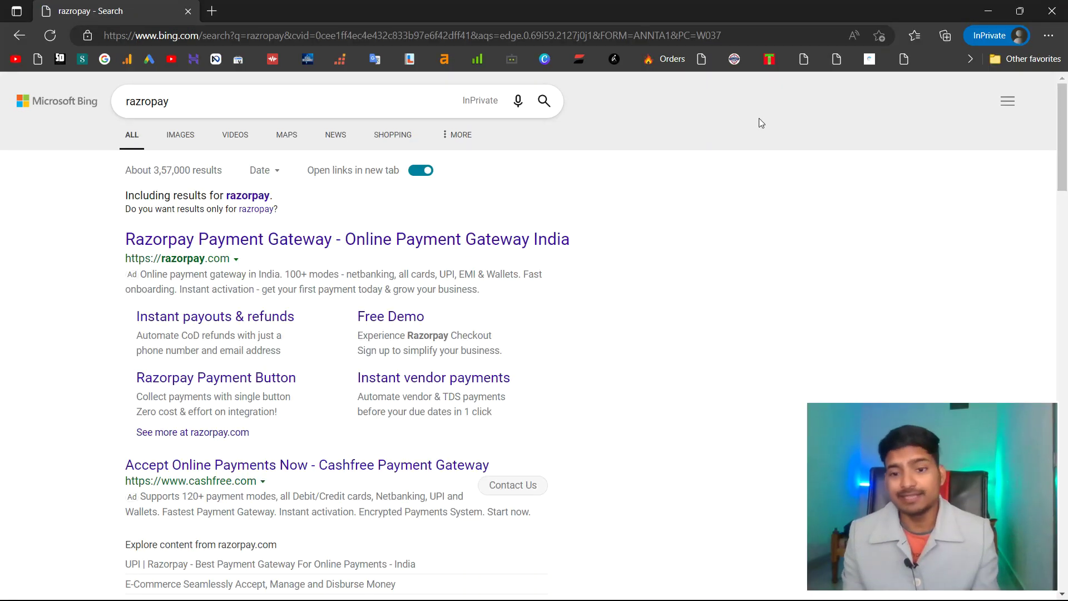
left_click(301, 240)
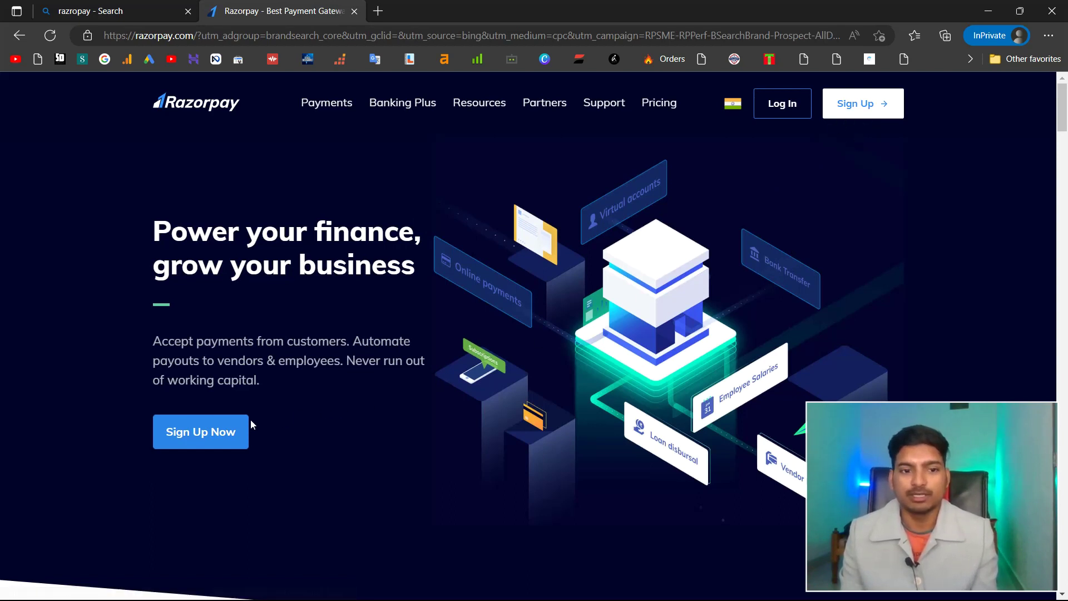
left_click(229, 433)
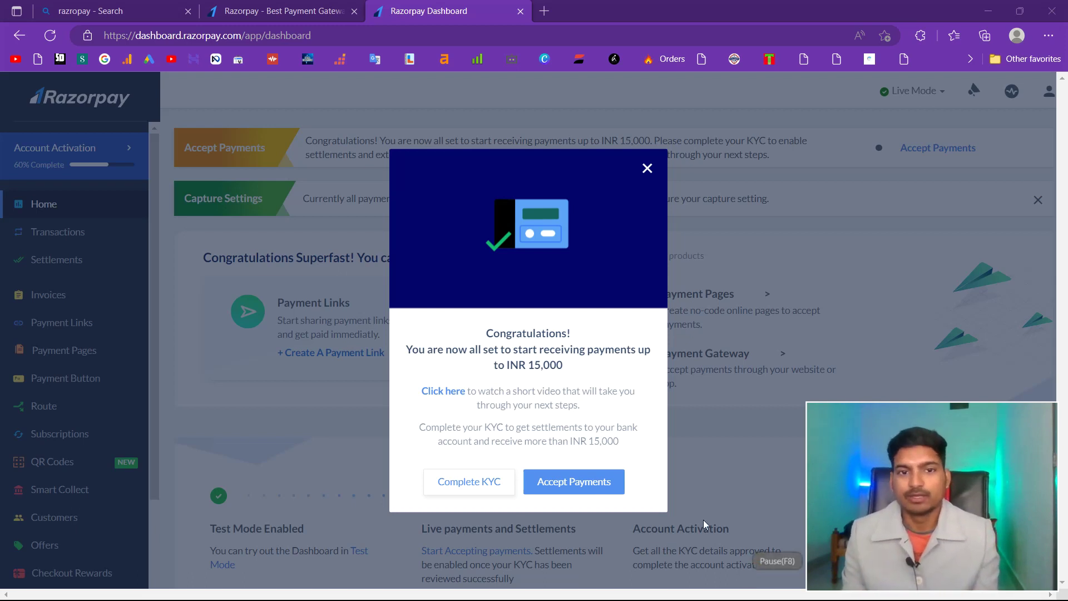
- Dismiss the Congratulations message and open Complete KYC at the Contact Info step
left_click(579, 479)
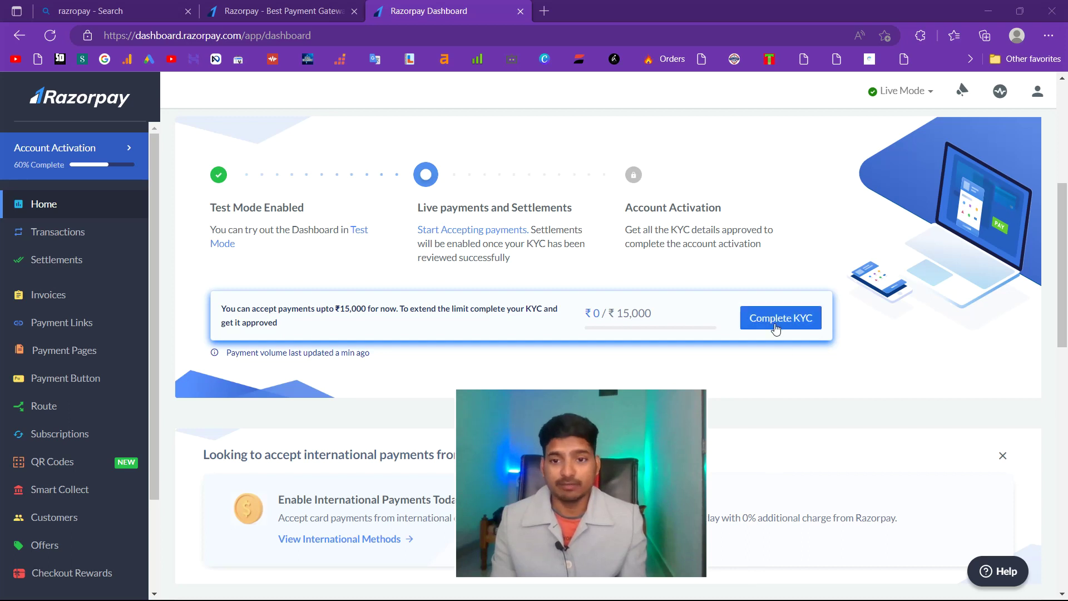
left_click(771, 320)
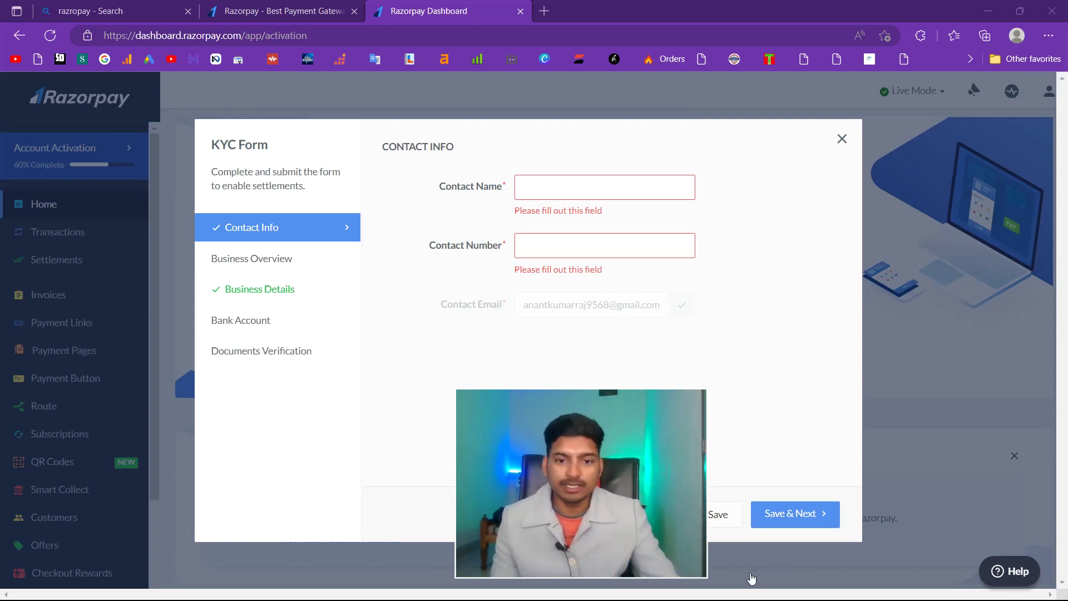
- Set Business Type Not Yet Registered, category Education, sub category Schools, and website/app payments
left_click_drag(706, 410, 858, 494)
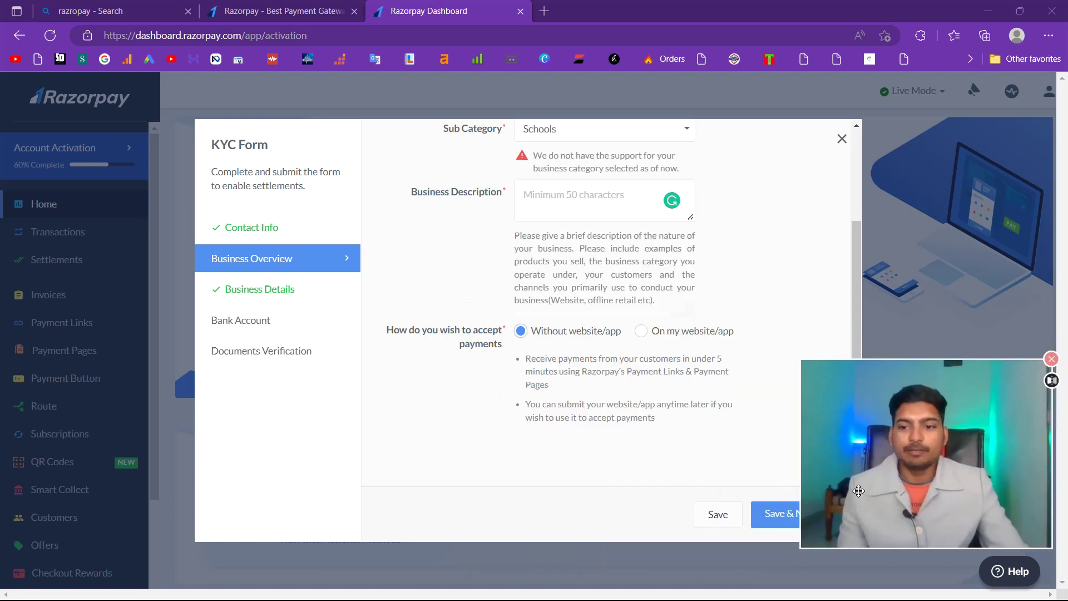
scroll(560, 251, "up", 3)
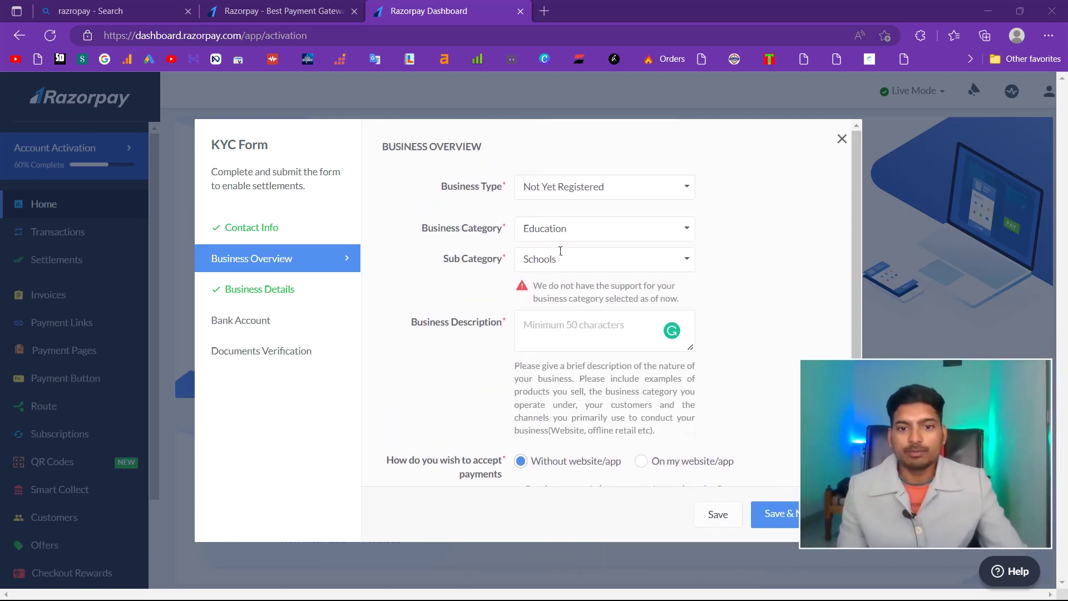
left_click(547, 181)
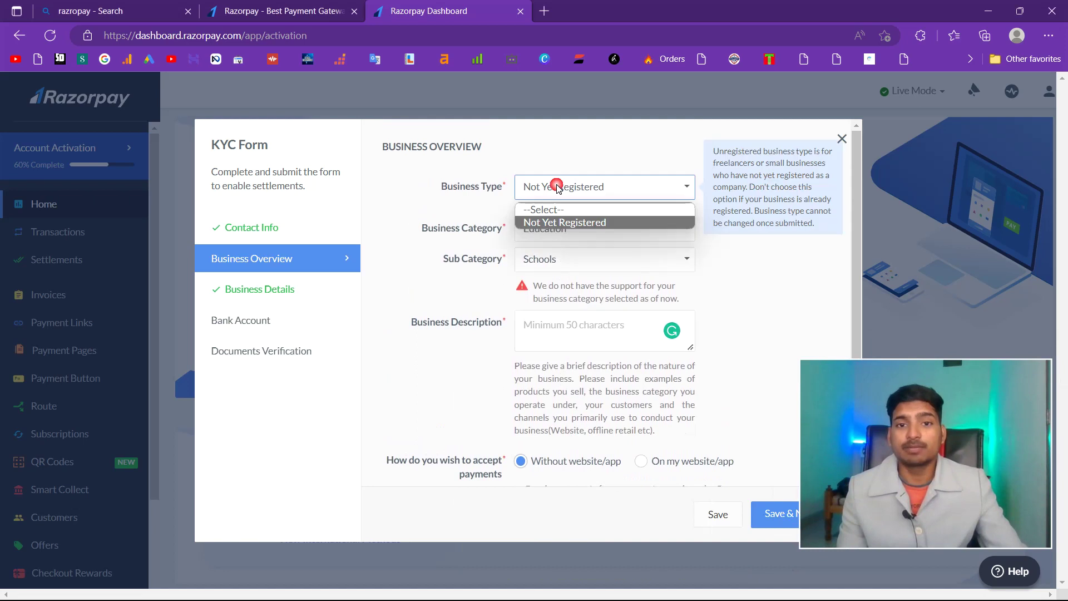
left_click(562, 210)
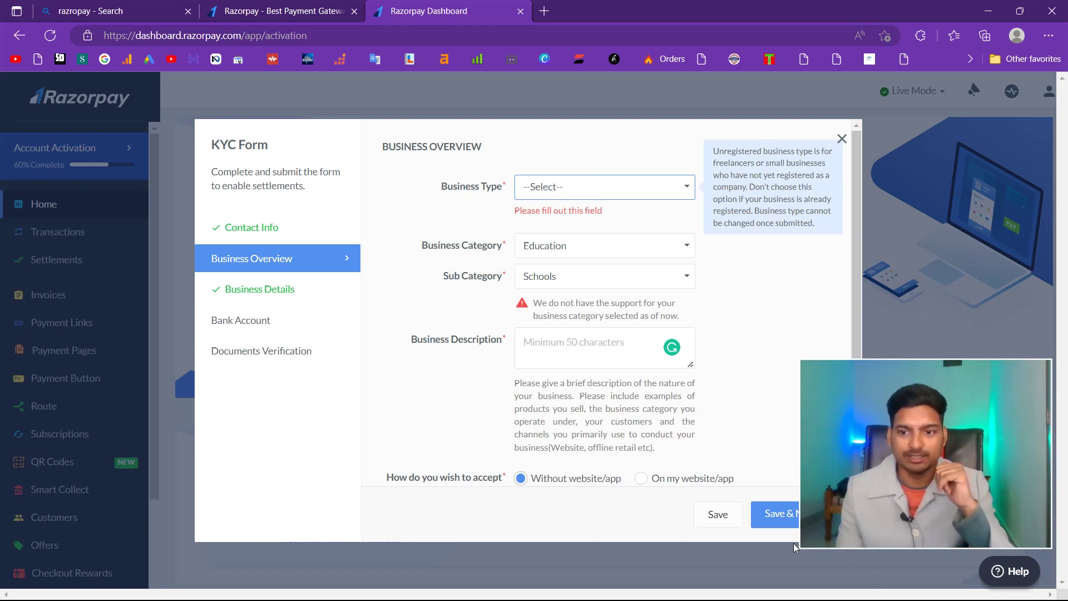
left_click(555, 253)
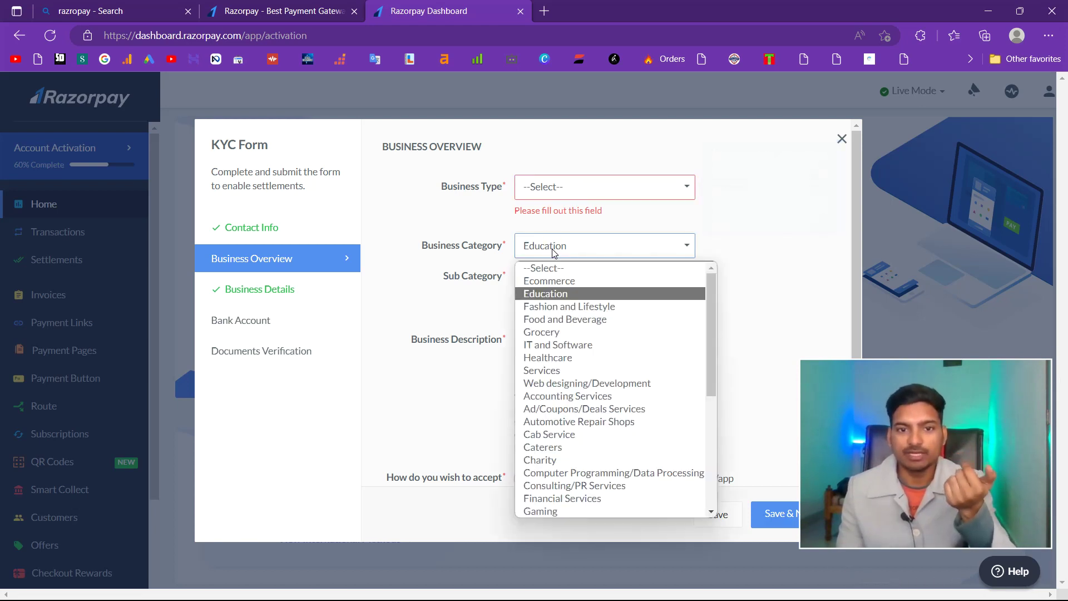
left_click(579, 292)
left_click(563, 287)
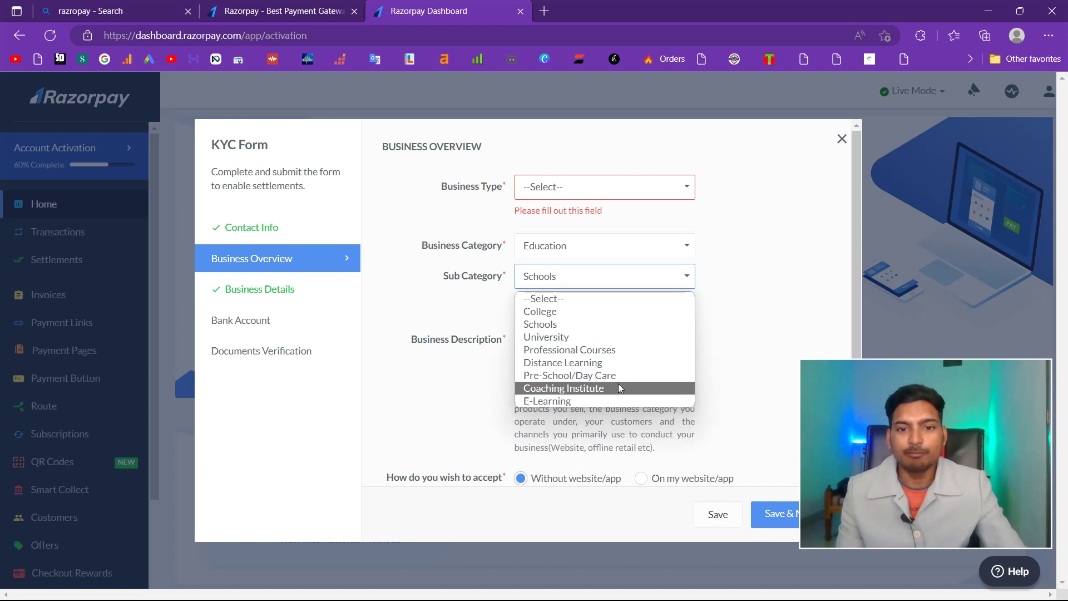
left_click(613, 401)
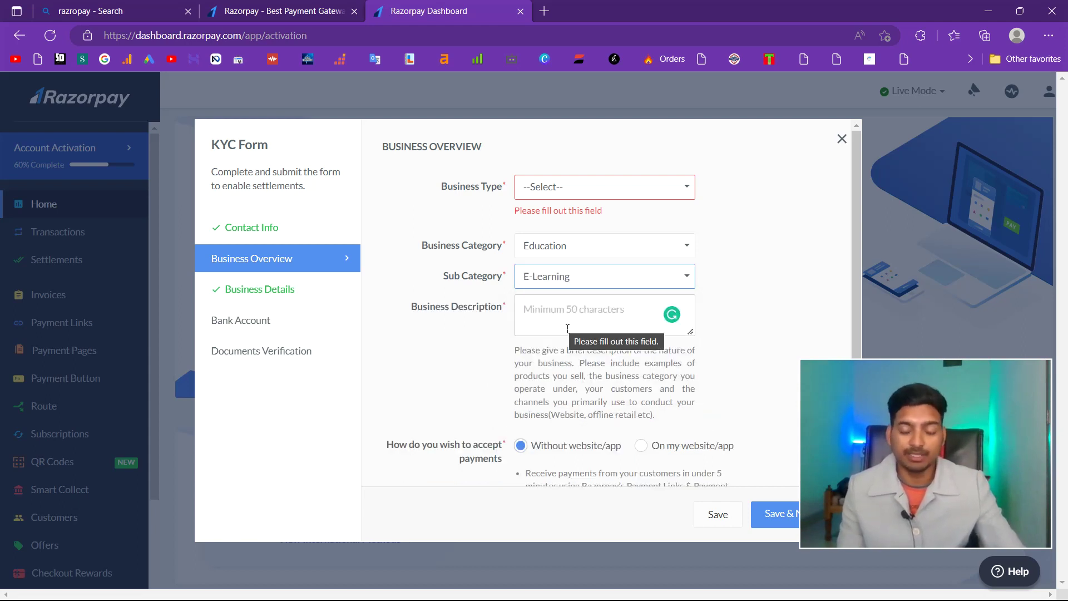
left_click(568, 327)
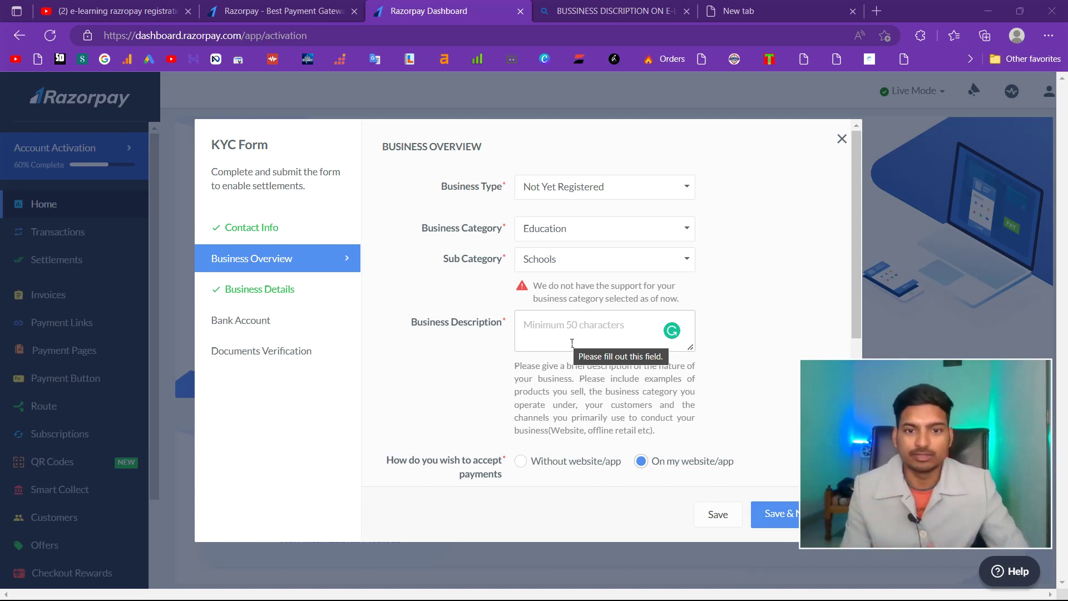
left_click(567, 339)
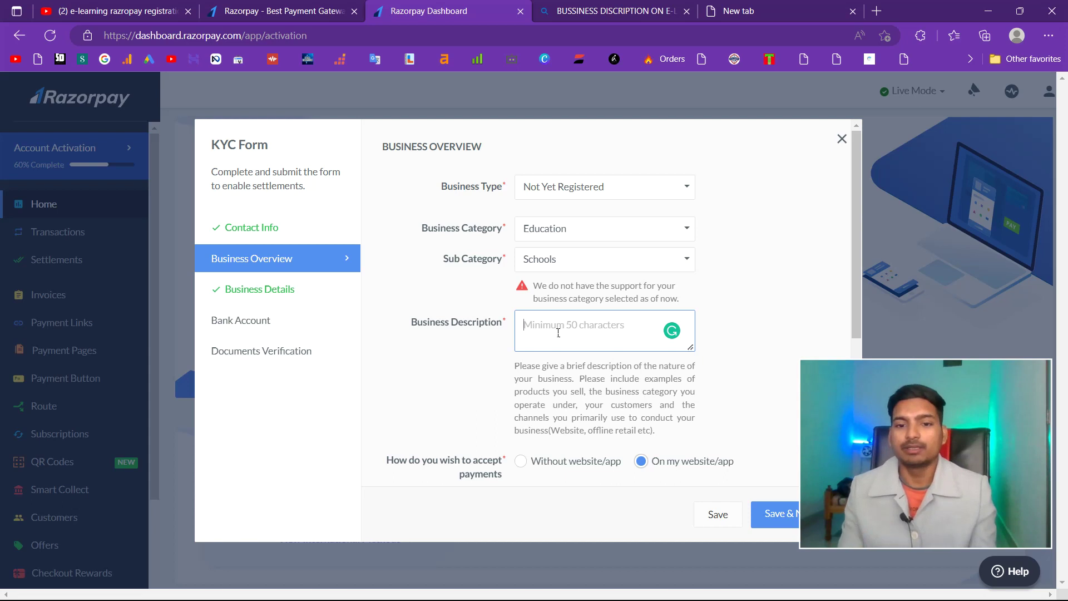
scroll(558, 333, "down", 1)
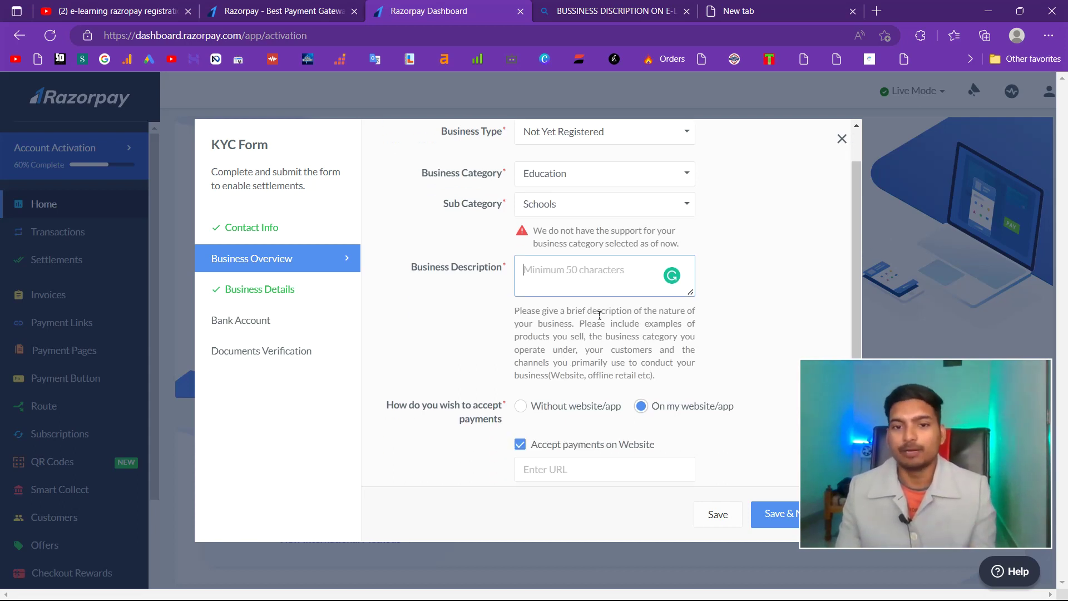
scroll(629, 378, "up", 1)
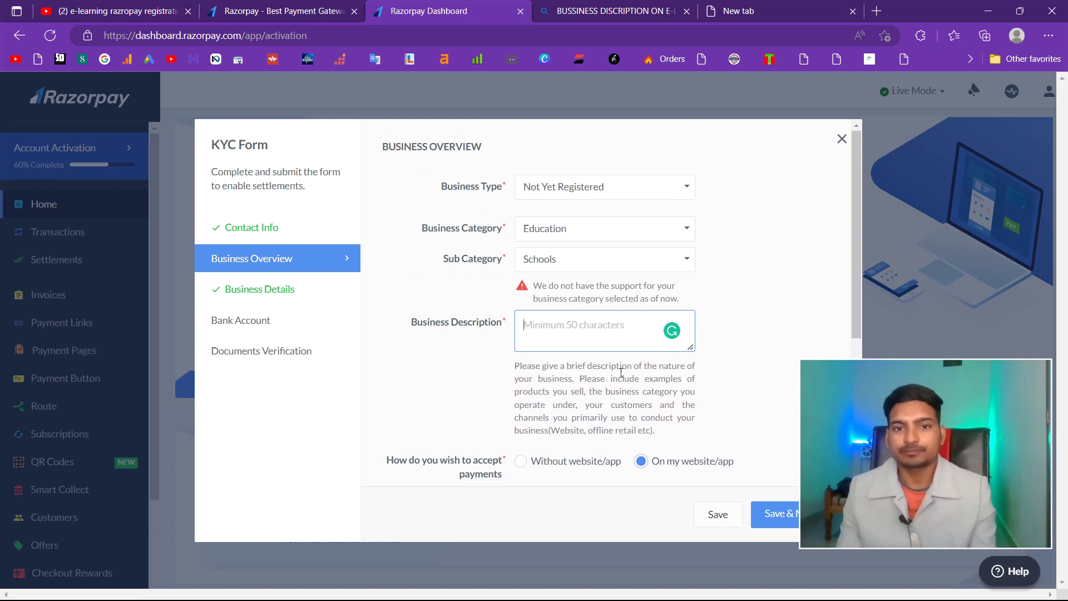
scroll(588, 286, "down", 2)
scroll(578, 289, "up", 2)
scroll(562, 278, "down", 2)
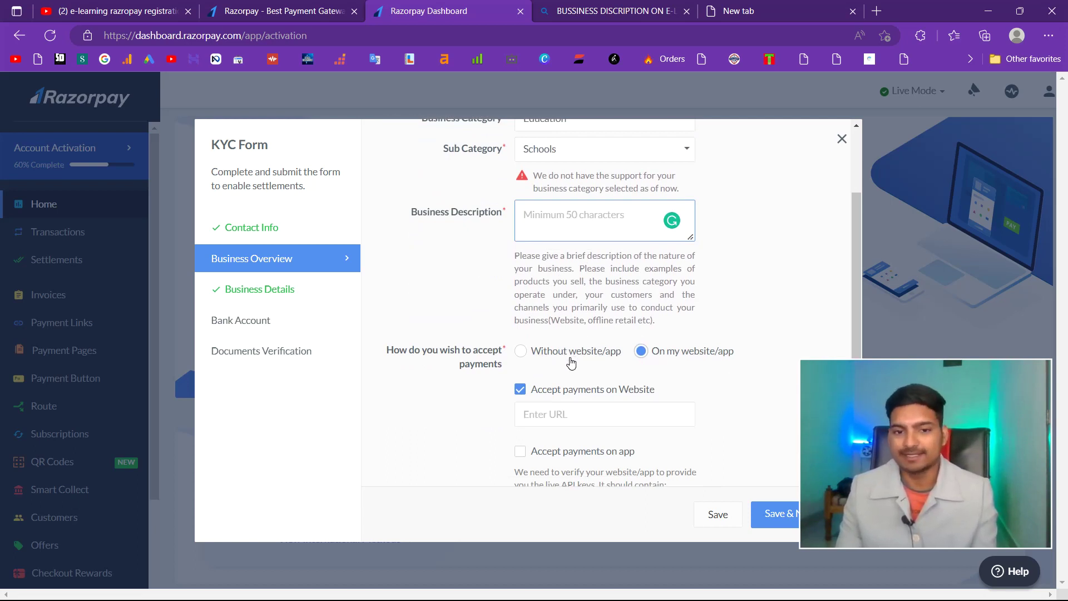
scroll(573, 396, "down", 1)
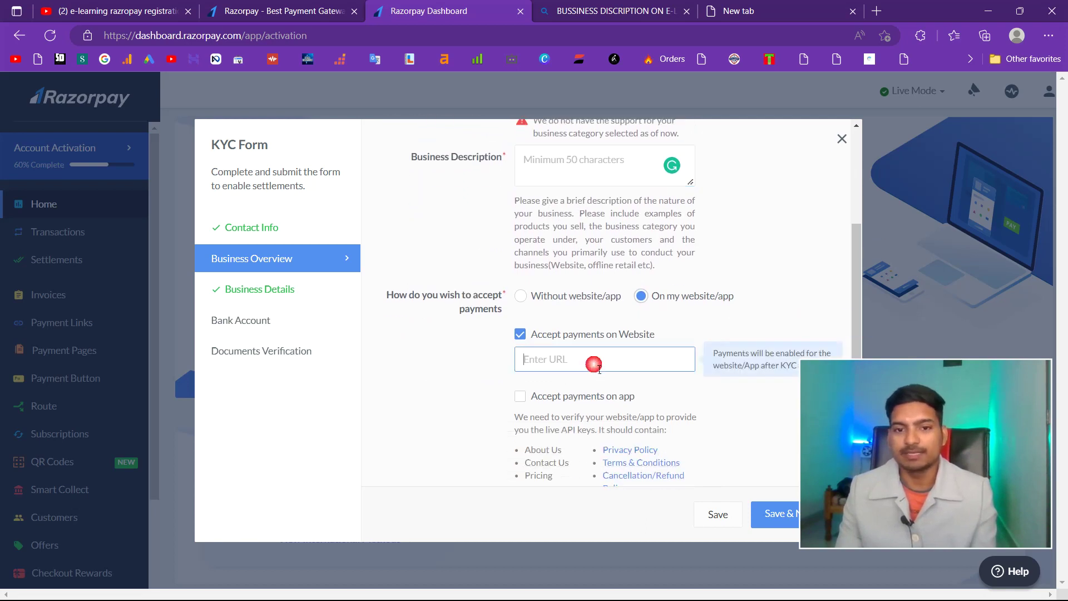
scroll(476, 376, "down", 1)
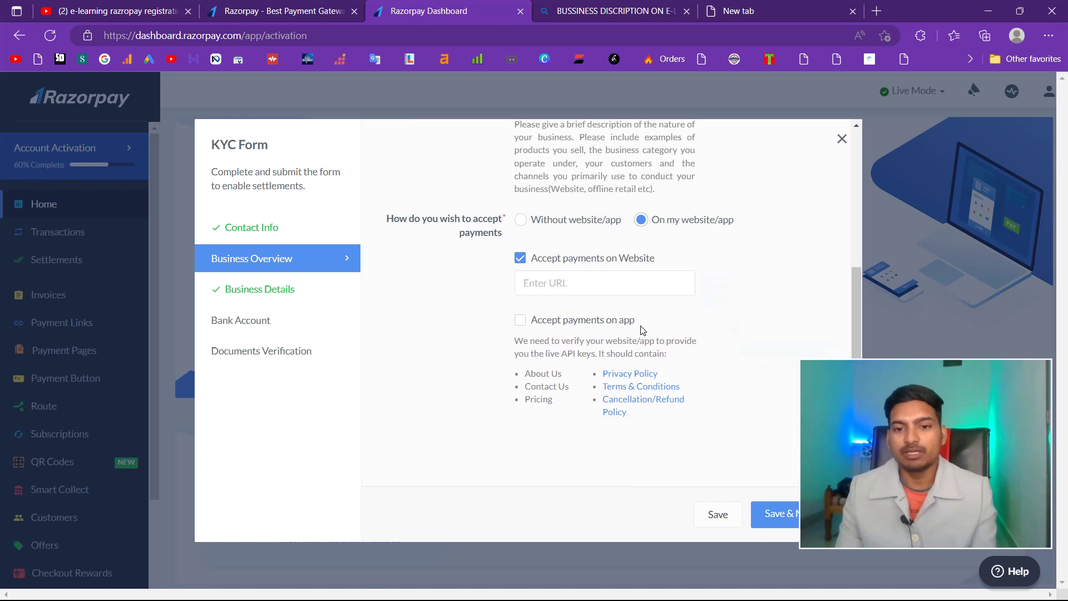
left_click(522, 327)
left_click(521, 320)
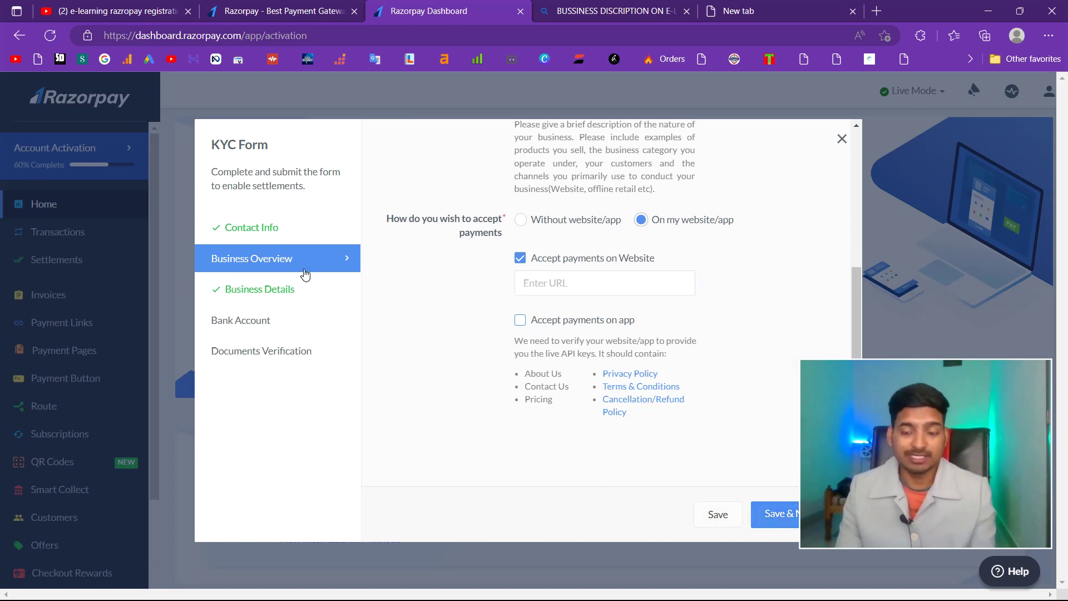
left_click(295, 328)
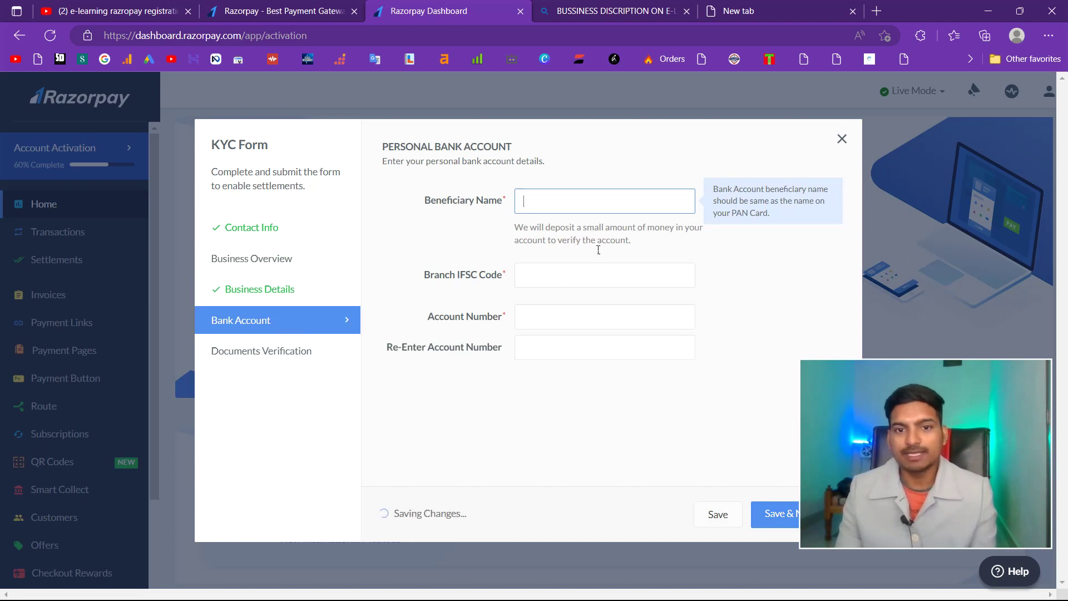
- Step through the Bank Account IFSC and account number fields, then reach Documents Verification
left_click(622, 279)
left_click(616, 327)
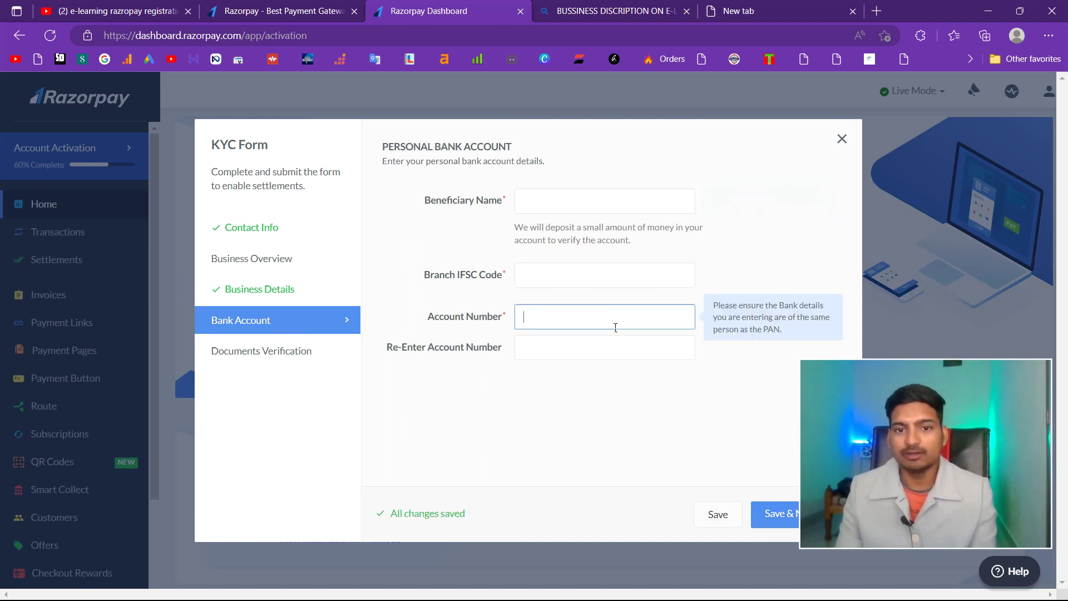
left_click(609, 352)
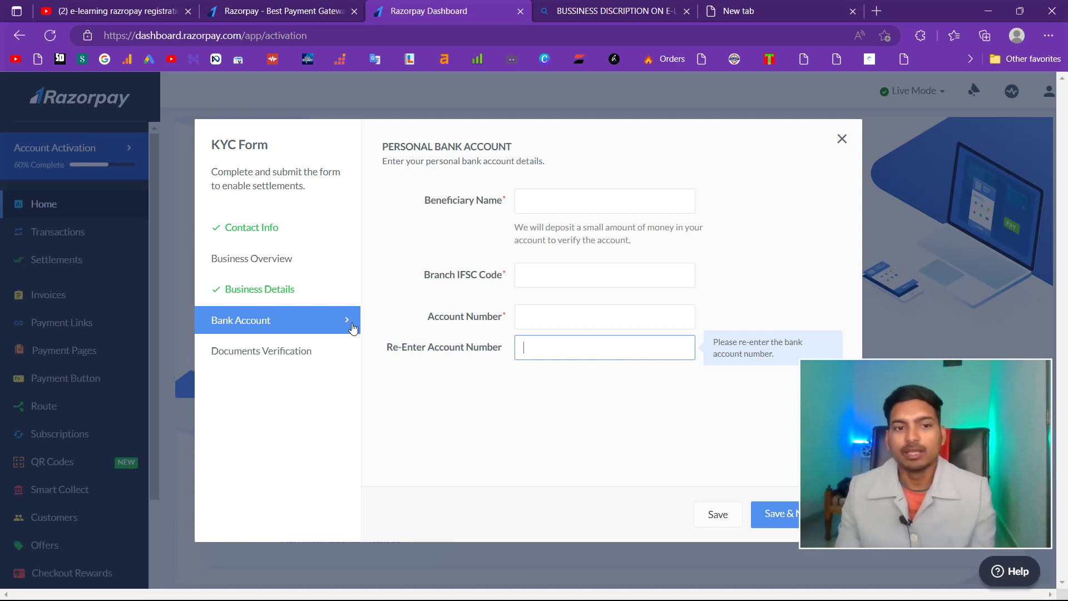
left_click(298, 351)
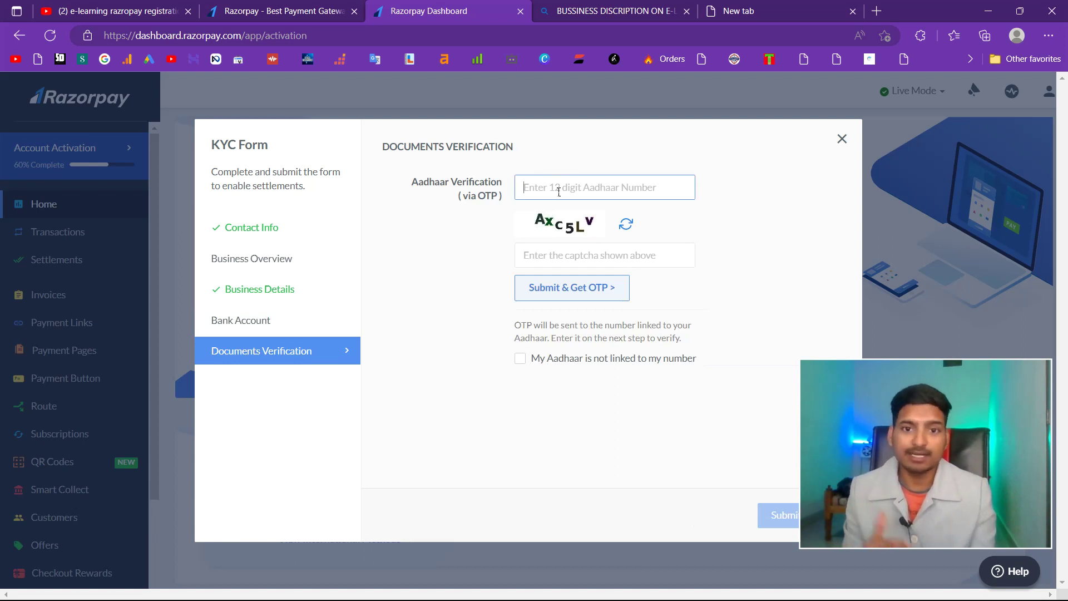
- Close the KYC form at the captcha field and switch to the New tab page
left_click(556, 255)
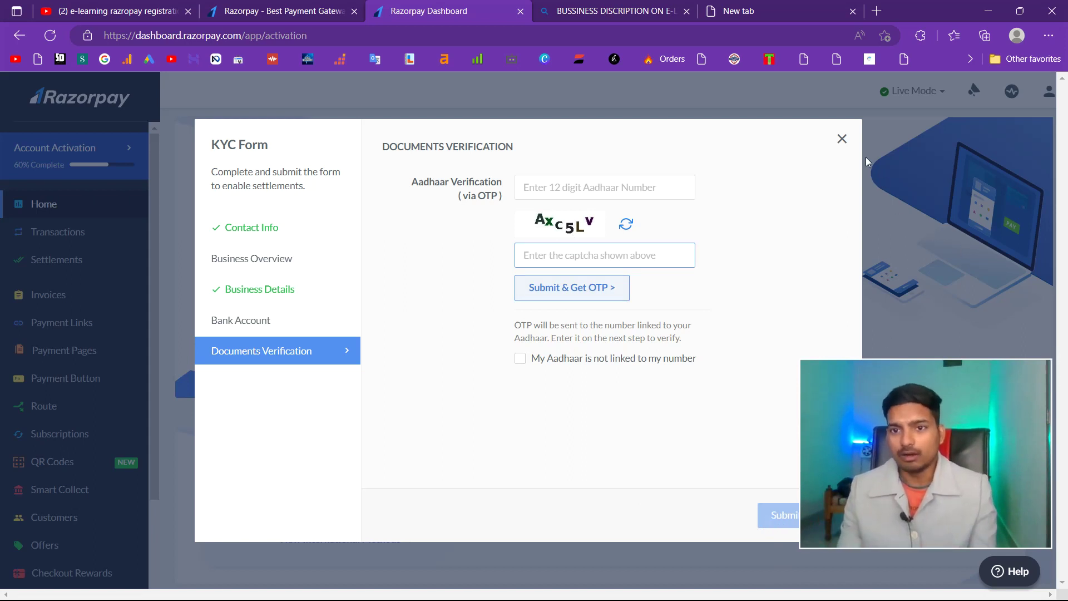
left_click(842, 140)
left_click(756, 7)
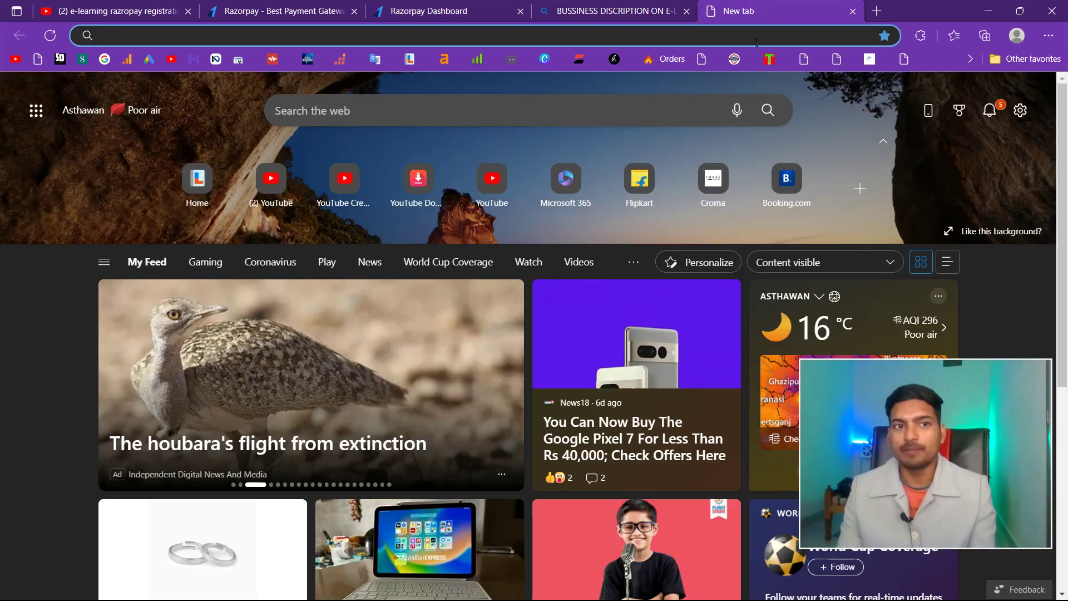
- Search Bing for 'gmail' and open the Gmail inbox from the results
type("gmail")
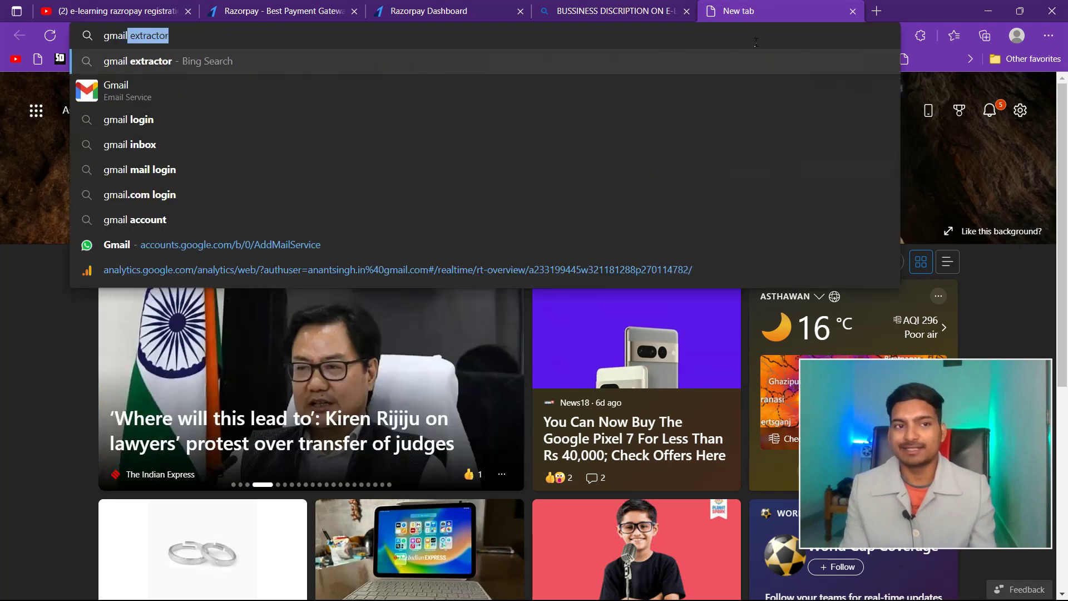
key("BackSpace")
key("Return")
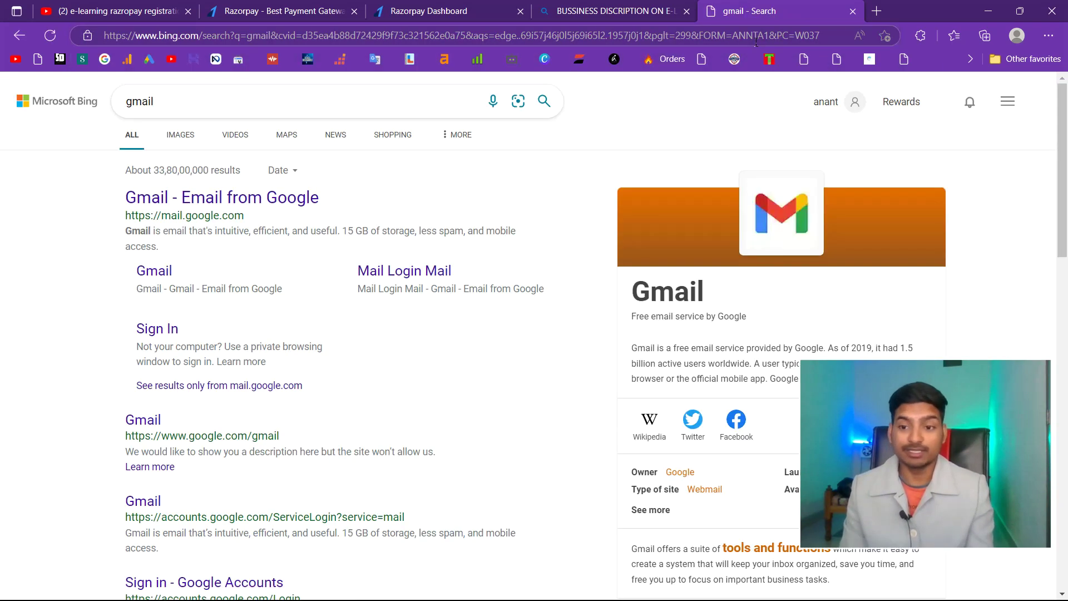
left_click(240, 201)
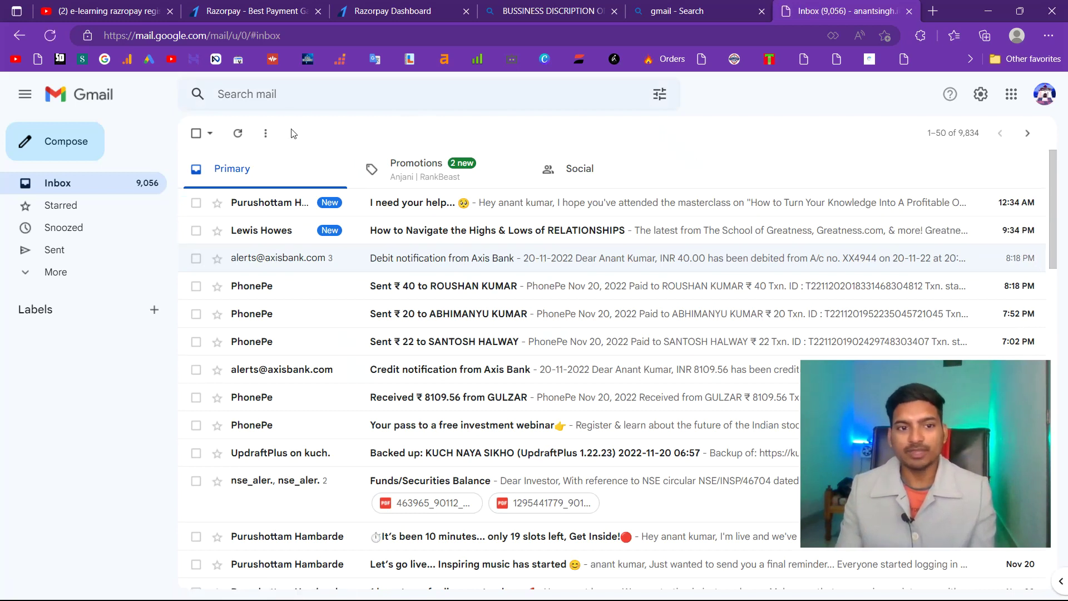
left_click(289, 98)
- Search Gmail for 'razropa' and open the Razorpay Congratulations email about bank settlements
type("ra")
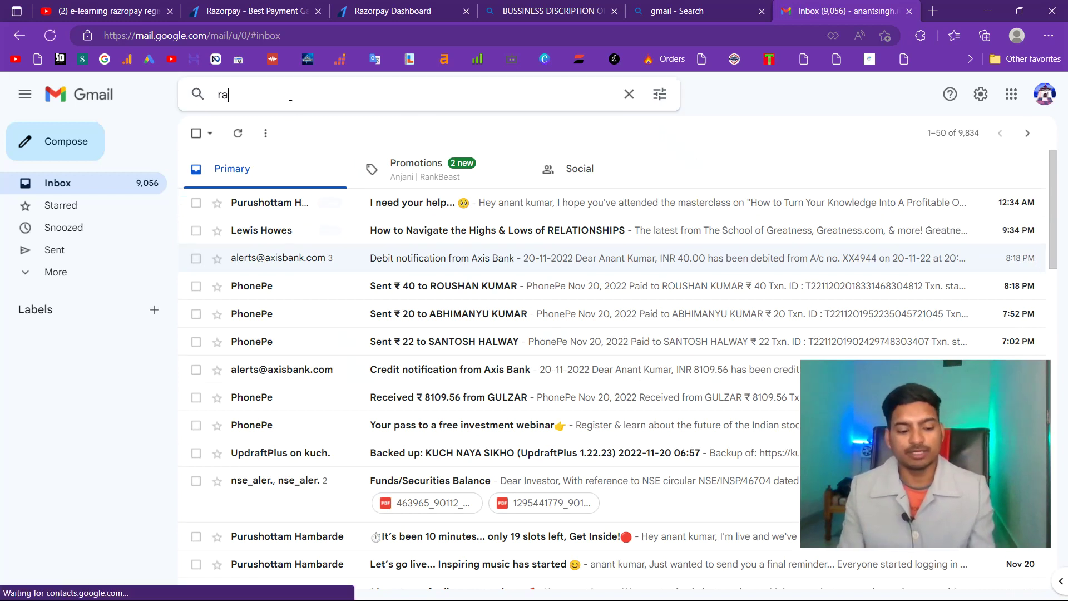
type("zropa")
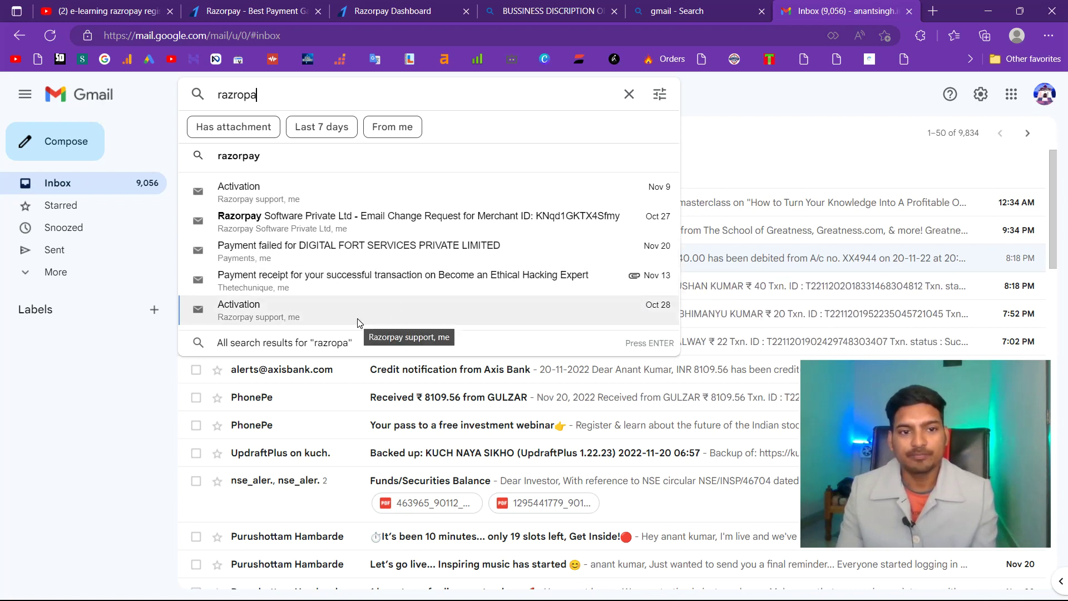
left_click(555, 307)
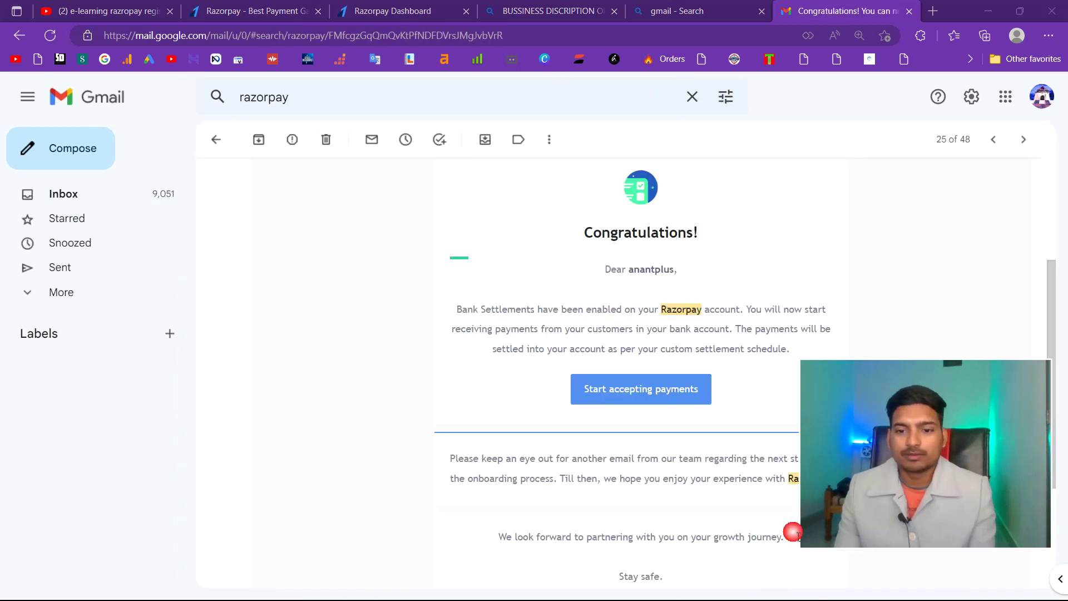
left_click_drag(933, 467, 309, 463)
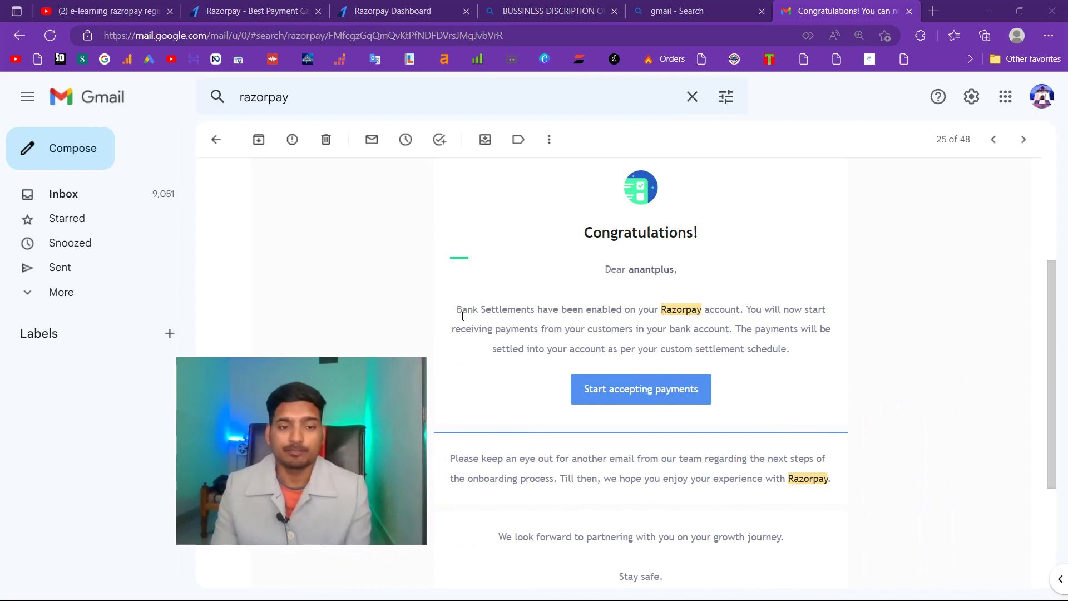
left_click_drag(457, 313, 826, 320)
- In the open Razorpay email, highlight the line saying the account can receive bank payments
left_click(643, 289)
left_click_drag(480, 330, 752, 337)
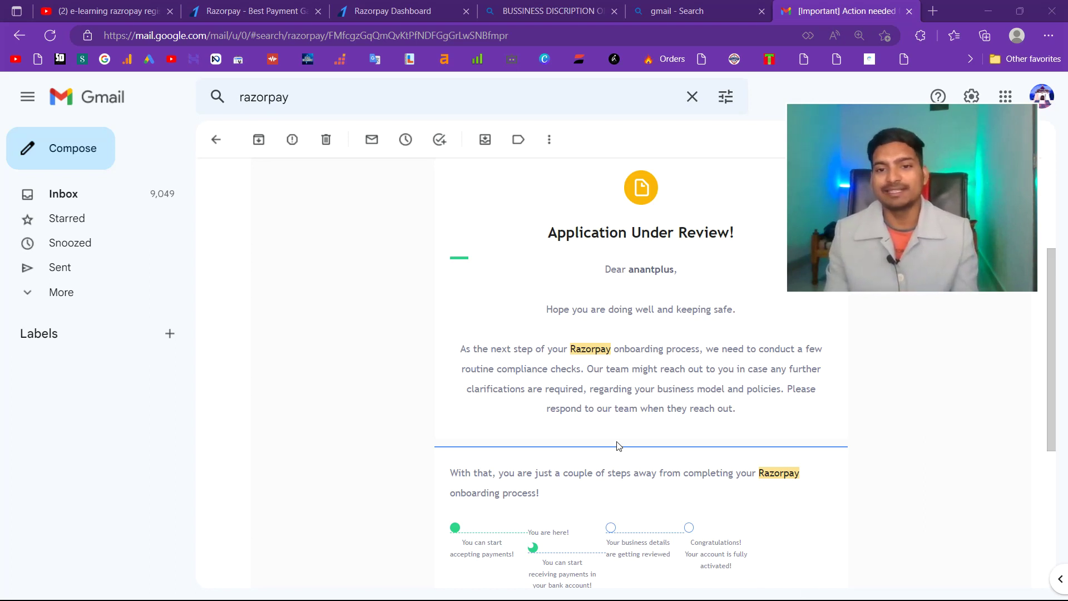
left_click_drag(544, 251, 642, 244)
left_click(605, 251)
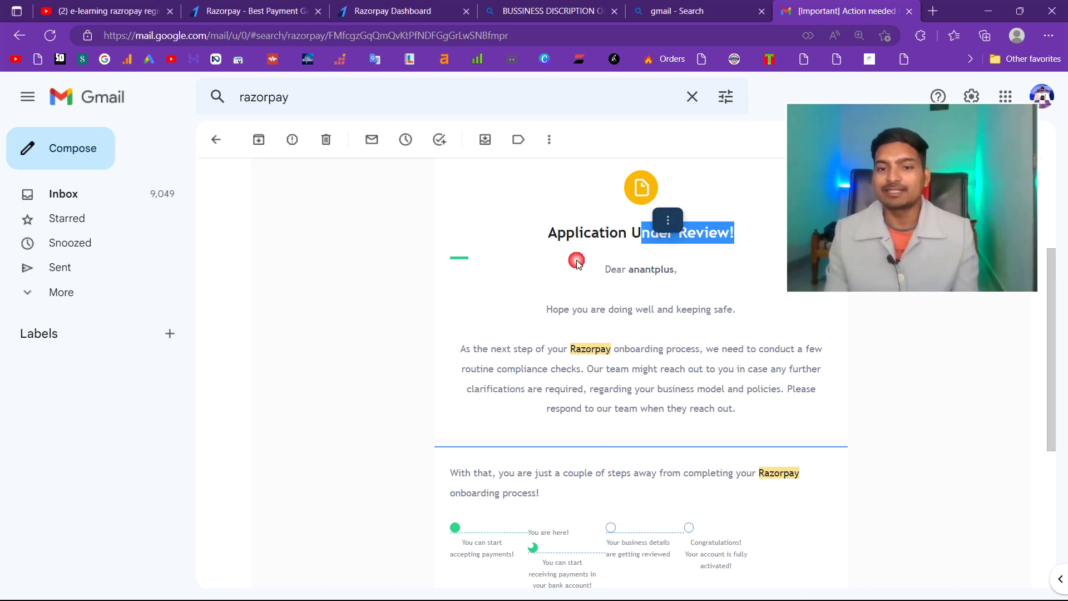
left_click(511, 300)
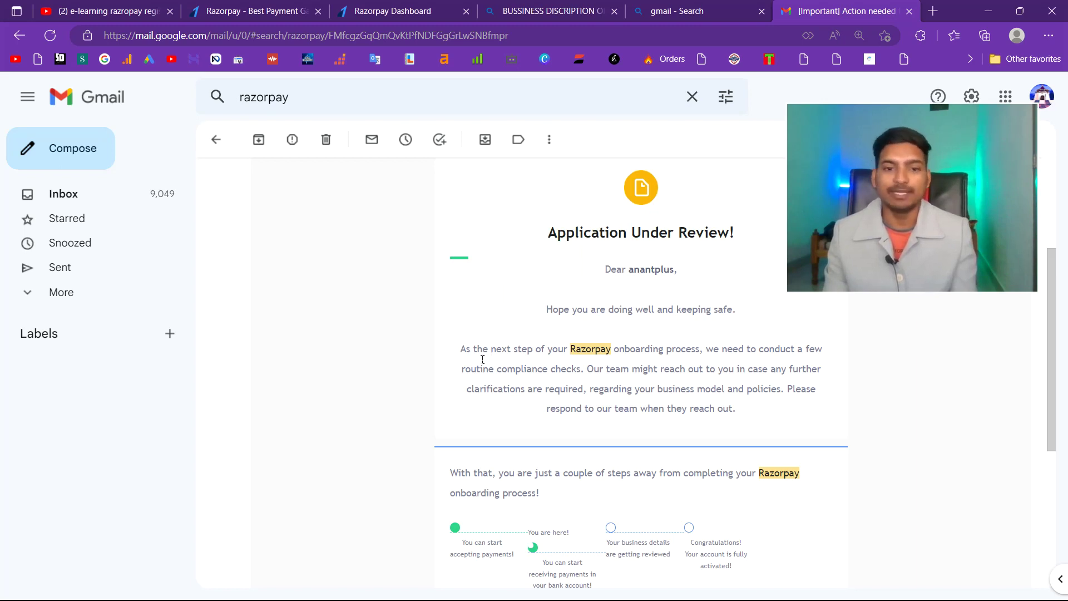
left_click_drag(466, 356, 809, 357)
left_click(656, 351)
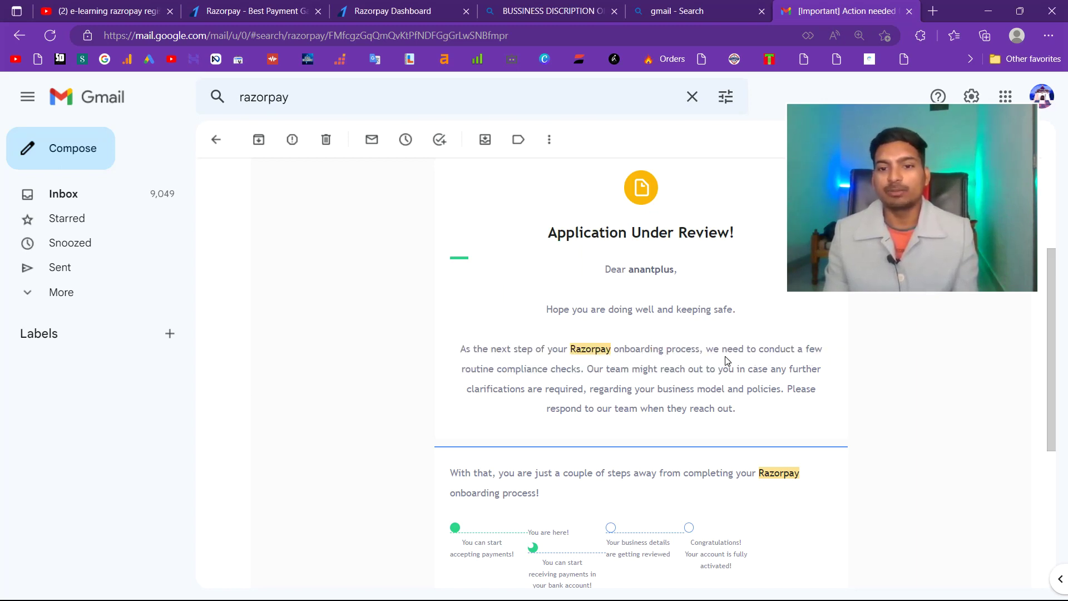